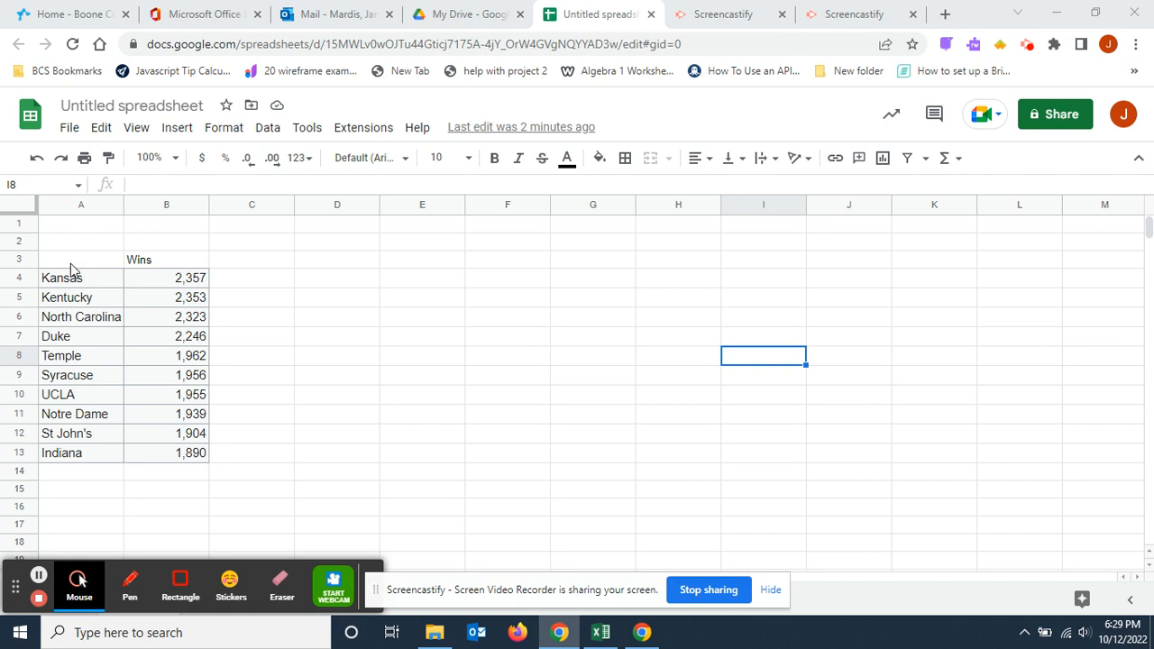
- Insert a column chart from the school names and wins in A3:B13 and move it clear of the data
{"action": "left_click_drag", "start_coordinate": [71, 263], "coordinate": [143, 263]}
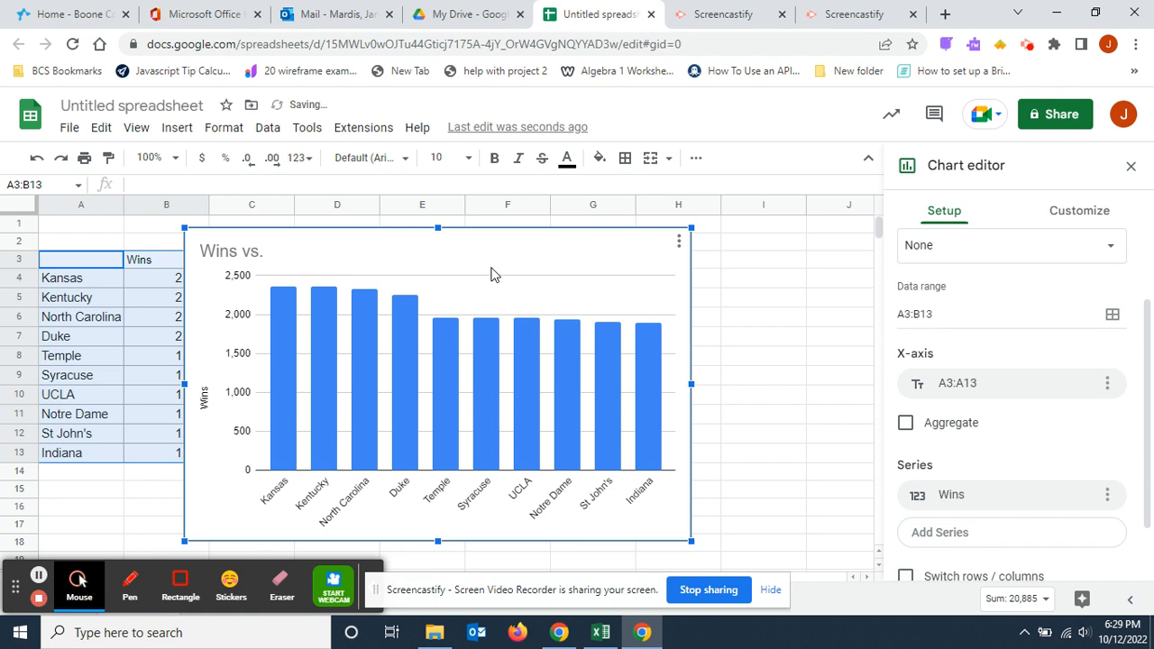
{"action": "left_click_drag", "start_coordinate": [504, 257], "coordinate": [549, 255]}
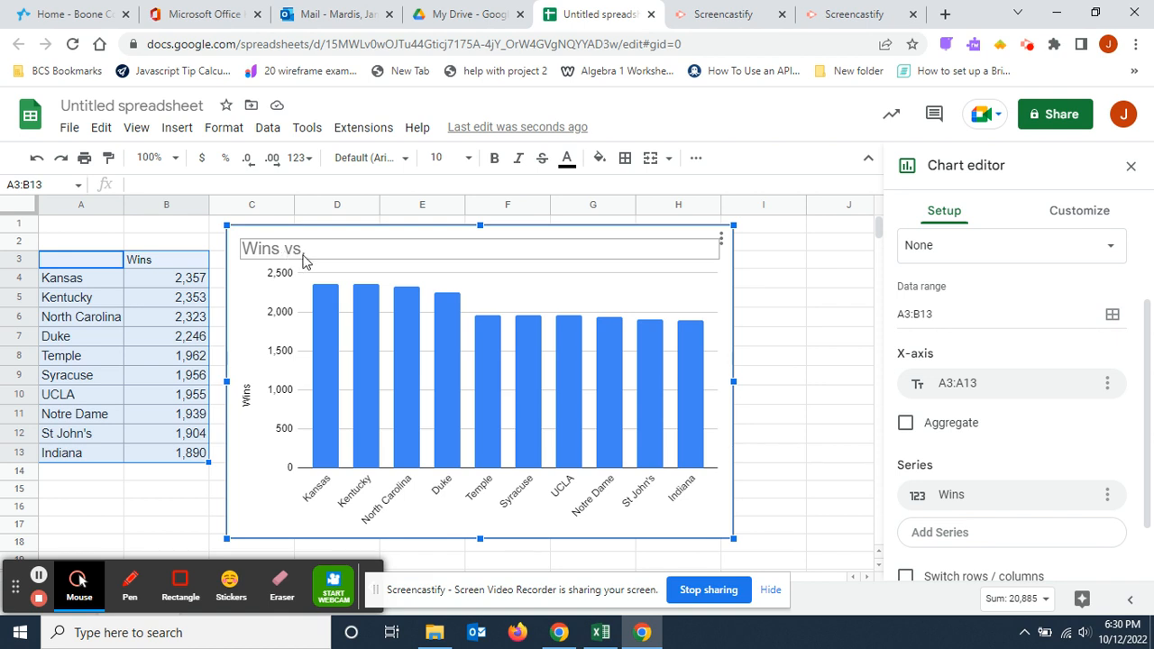
- Change the chart title to "Winningest Men's Basketball Programs All-Time"
{"action": "double_click", "coordinate": [273, 249]}
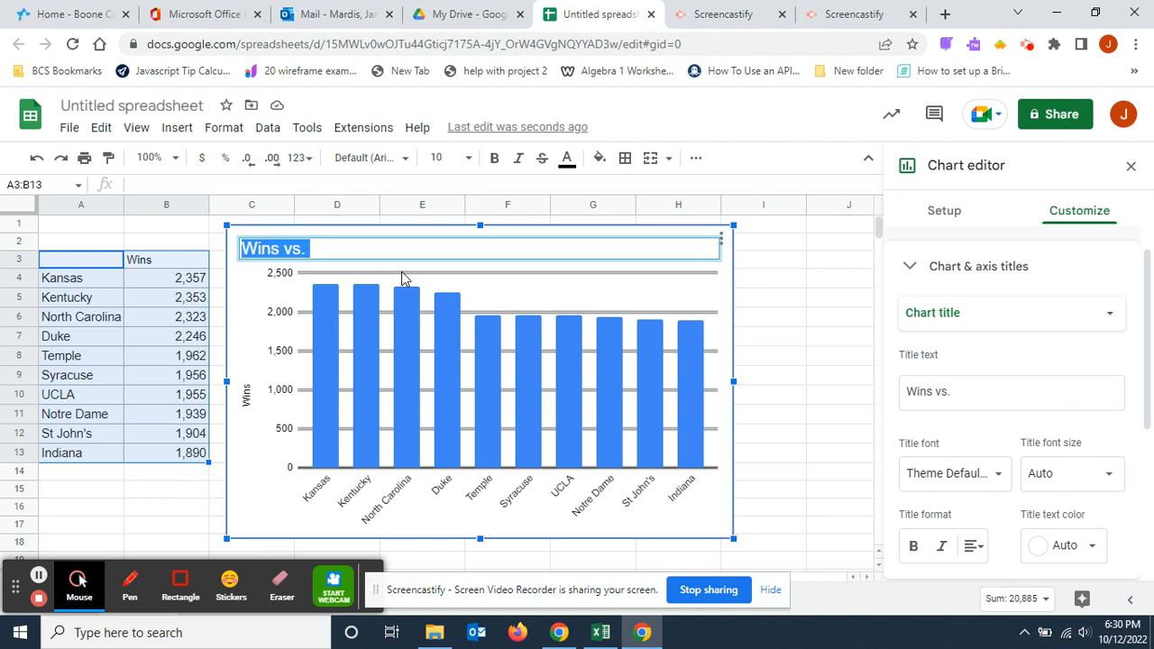
{"action": "type", "text": "Wins"}
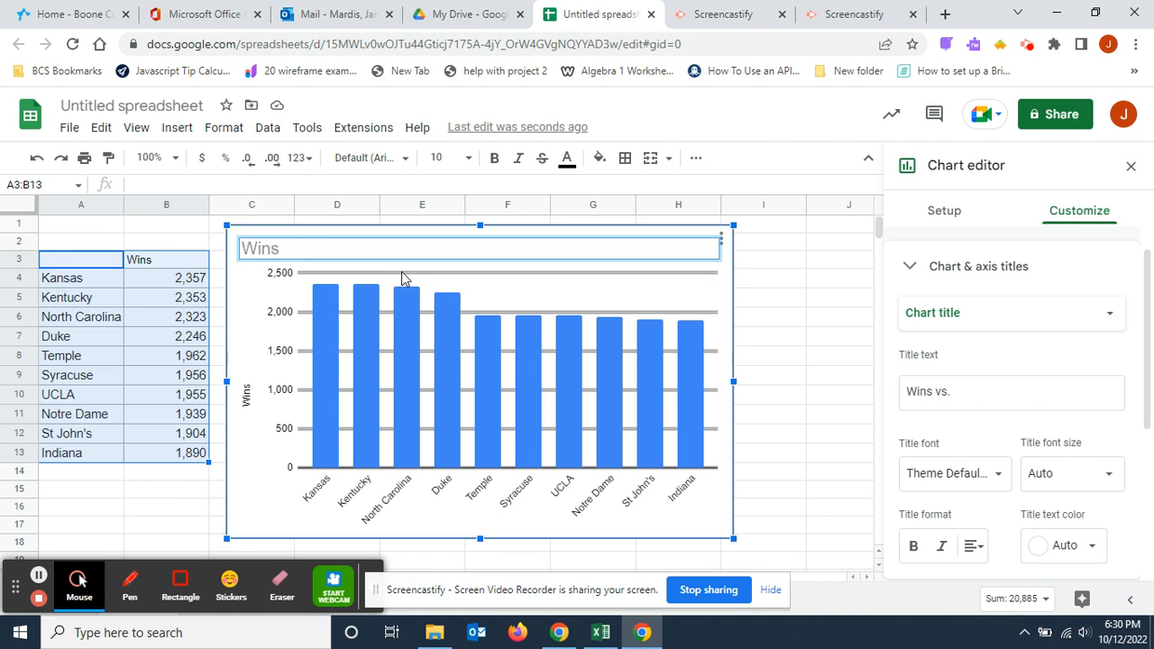
{"action": "key", "text": "BackSpace"}
{"action": "key", "text": "BackSpace"}
{"action": "key", "text": "BackSpace"}
{"action": "key", "text": "BackSpace"}
{"action": "key", "text": "BackSpace"}
{"action": "type", "text": "Winningest Programs"}
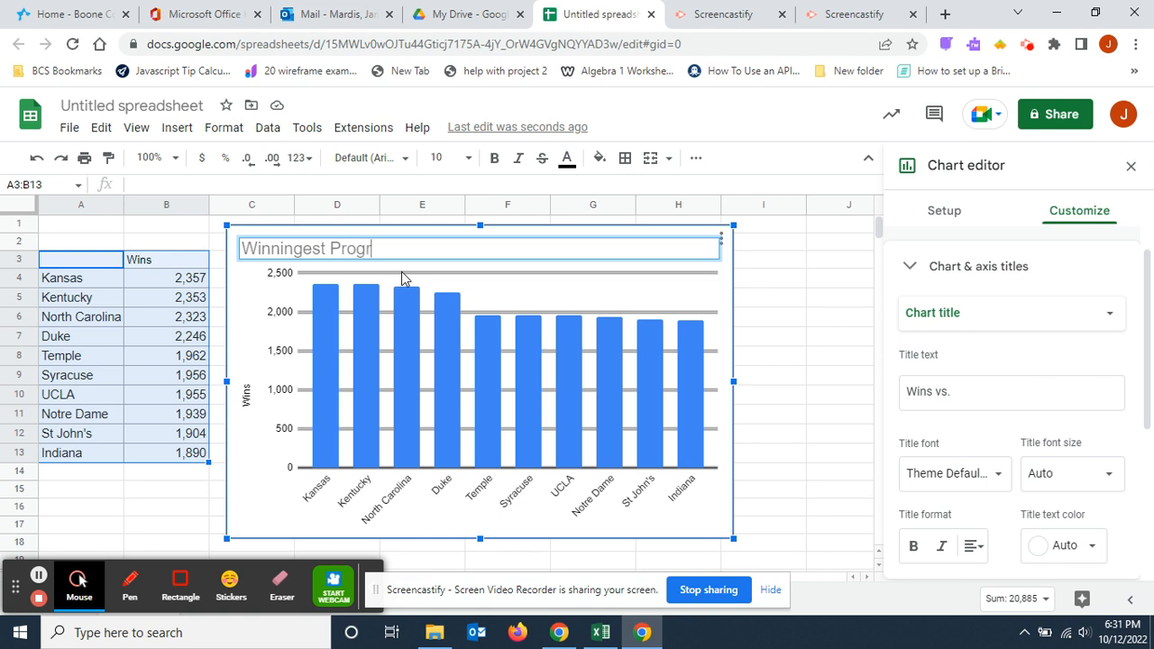
{"action": "key", "text": "BackSpace"}
{"action": "key", "text": "BackSpace"}
{"action": "key", "text": "BackSpace"}
{"action": "key", "text": "BackSpace"}
{"action": "key", "text": "BackSpace"}
{"action": "key", "text": "BackSpace"}
{"action": "key", "text": "BackSpace"}
{"action": "key", "text": "BackSpace"}
{"action": "key", "text": "BackSpace"}
{"action": "type", "text": "Men's Basketball Programs All-Time"}
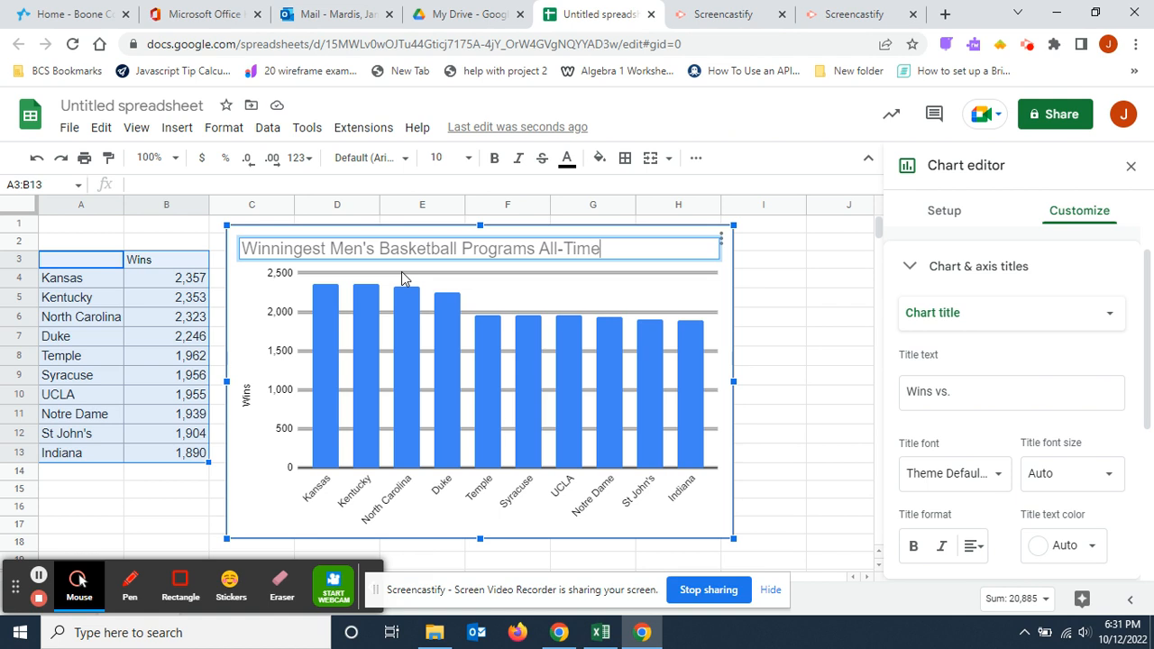
{"action": "left_click", "coordinate": [863, 398]}
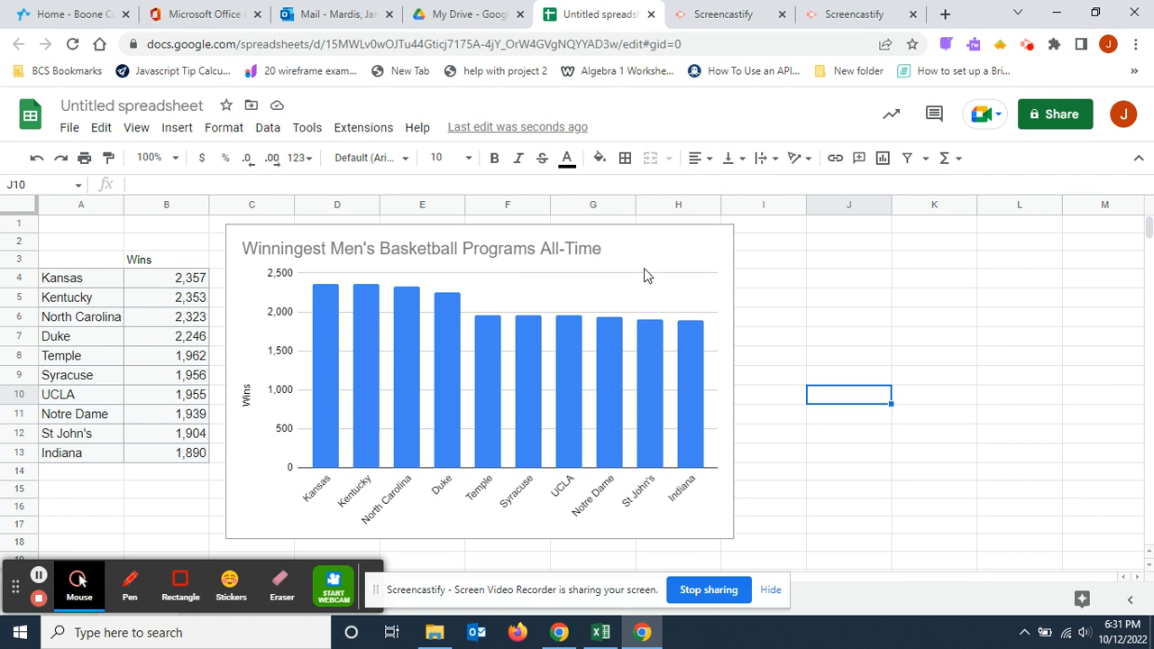
- Turn on data labels for the chart's Wins series
{"action": "left_click", "coordinate": [692, 379]}
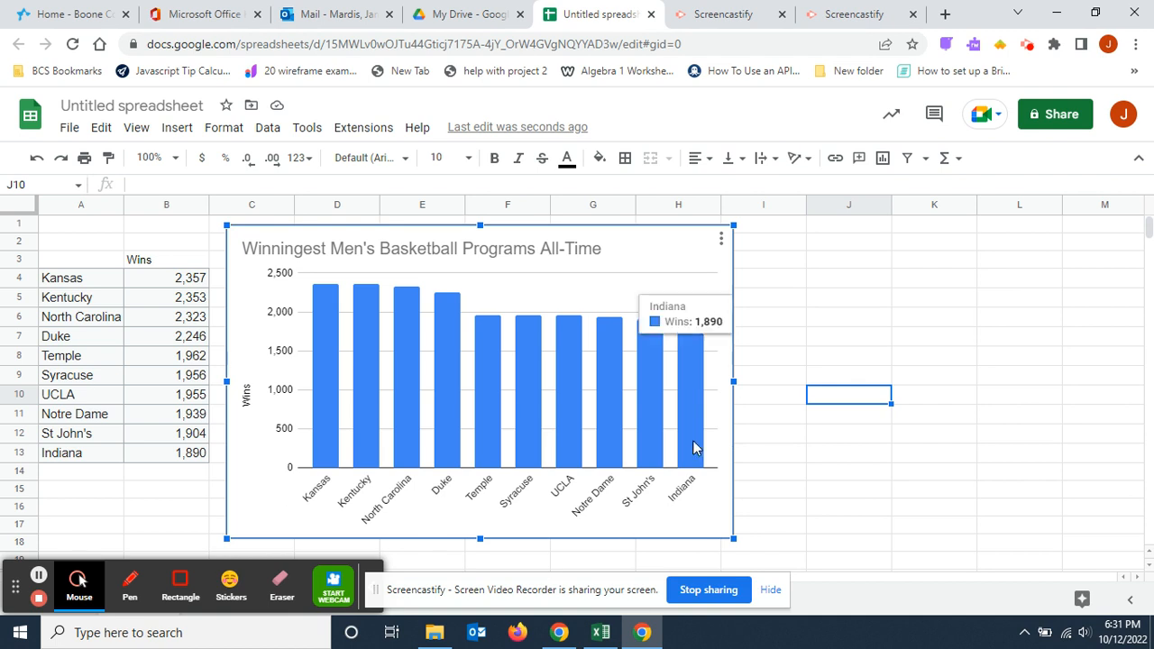
{"action": "double_click", "coordinate": [702, 365]}
{"action": "scroll", "coordinate": [1151, 449], "scroll_direction": "down", "scroll_amount": 2}
{"action": "scroll", "coordinate": [1151, 449], "scroll_direction": "down", "scroll_amount": 1}
{"action": "scroll", "coordinate": [1151, 449], "scroll_direction": "up", "scroll_amount": 3}
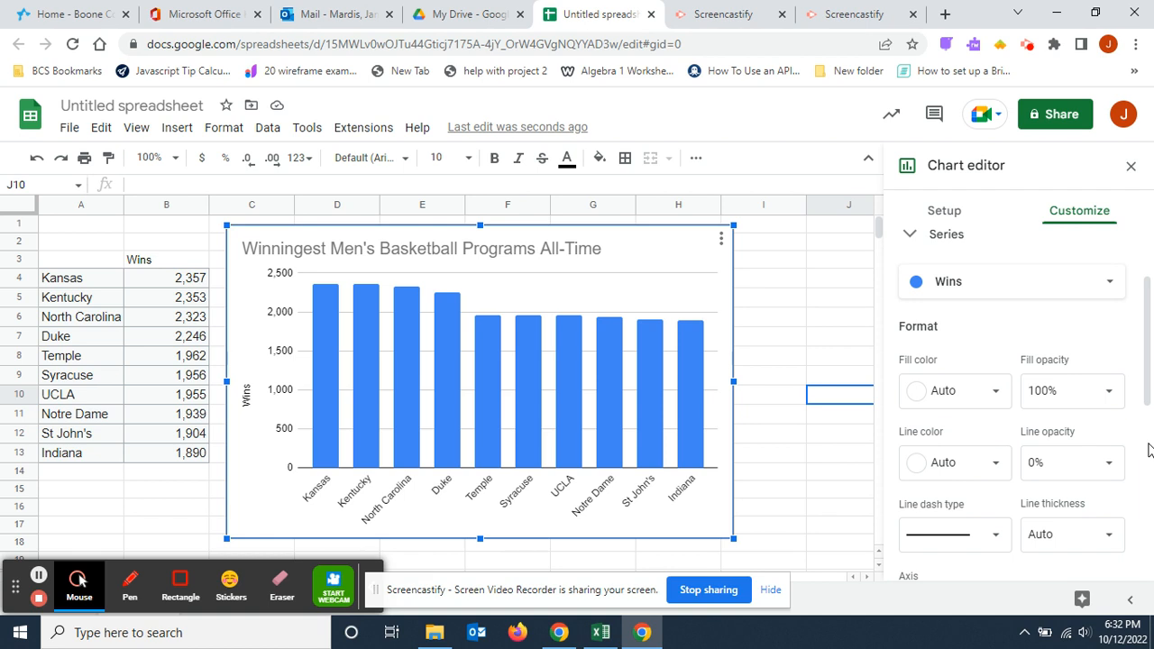
{"action": "scroll", "coordinate": [1151, 449], "scroll_direction": "down", "scroll_amount": 3}
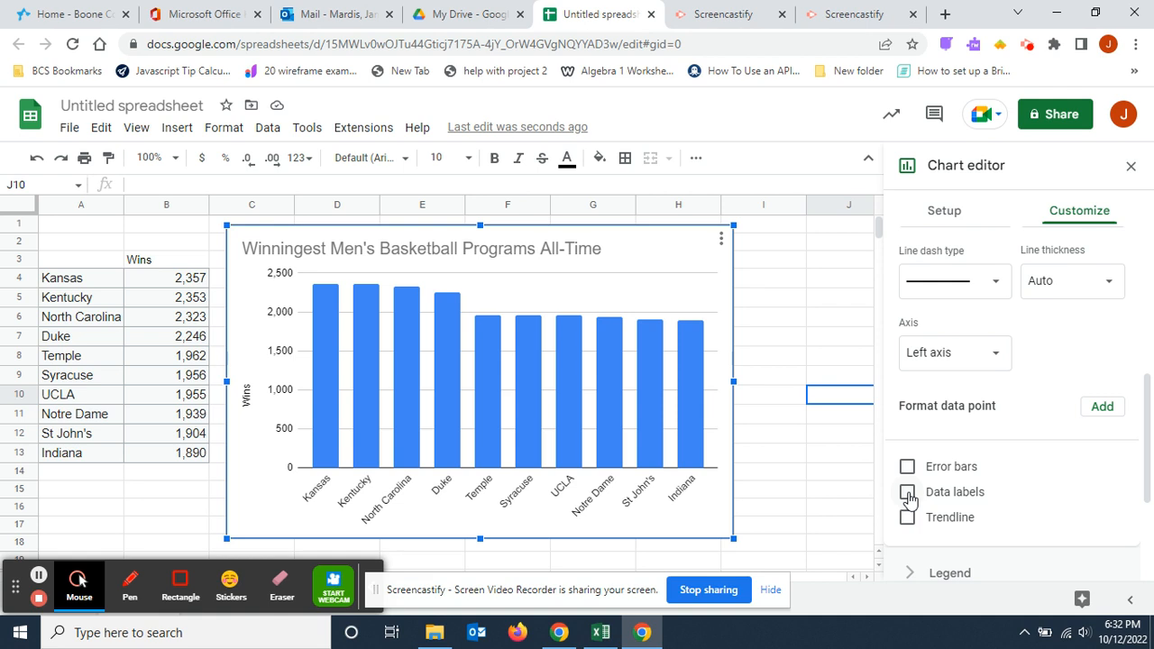
{"action": "left_click", "coordinate": [908, 494]}
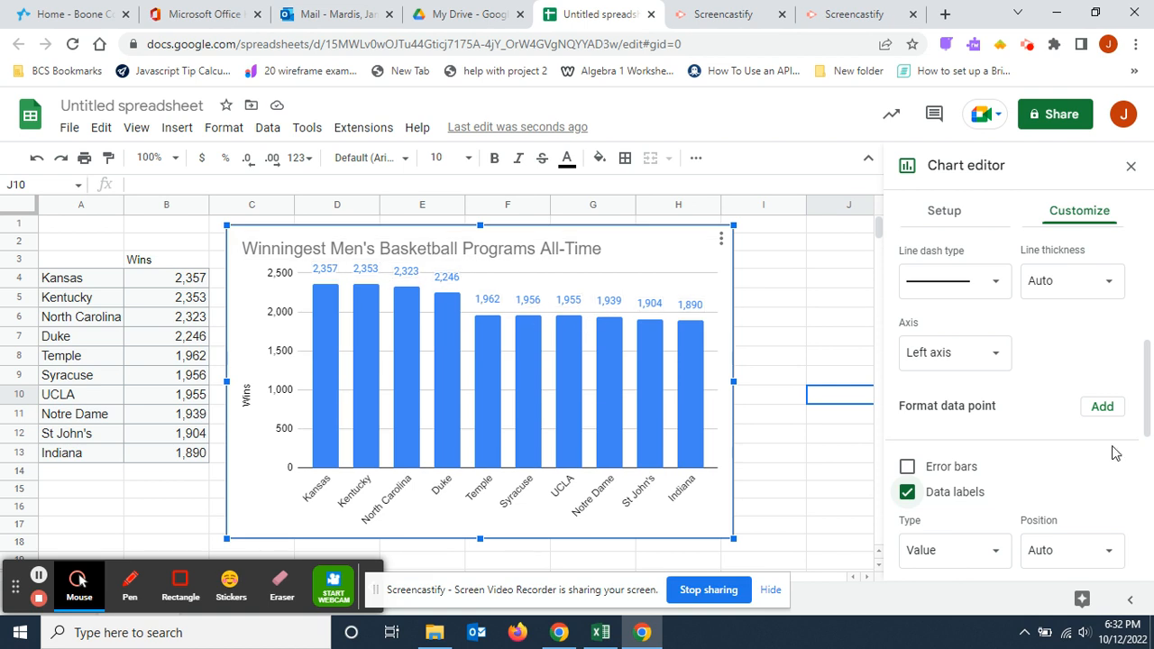
- Set the data labels' text color to black and leave the chart editor
{"action": "scroll", "coordinate": [1098, 460], "scroll_direction": "down", "scroll_amount": 1}
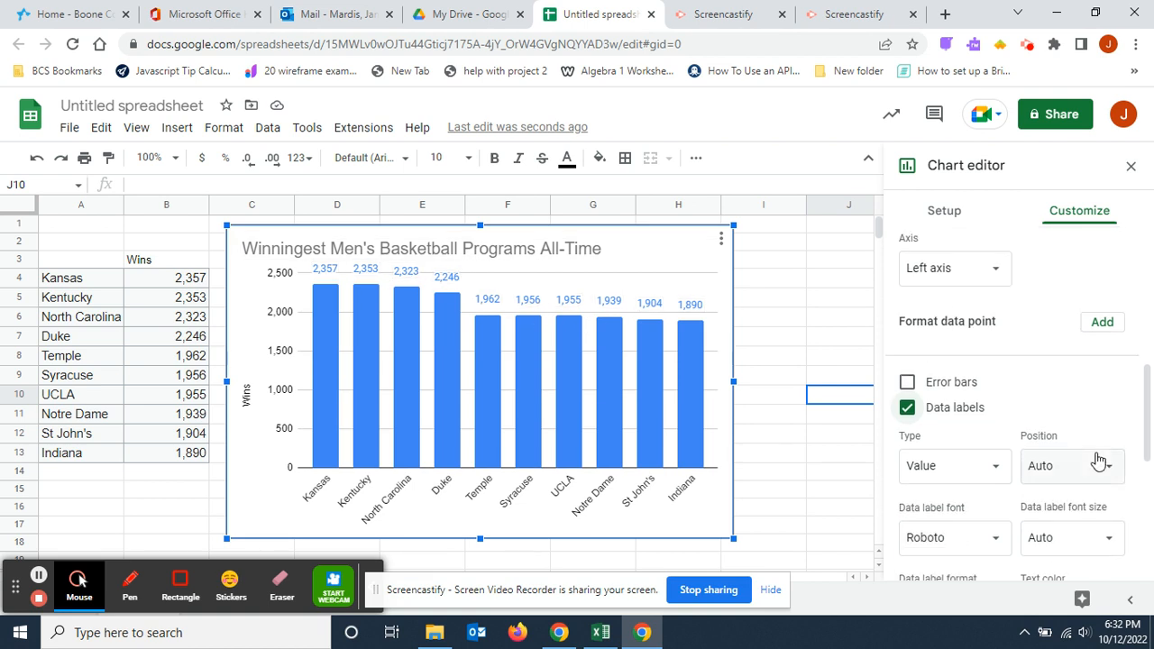
{"action": "scroll", "coordinate": [1114, 463], "scroll_direction": "down", "scroll_amount": 2}
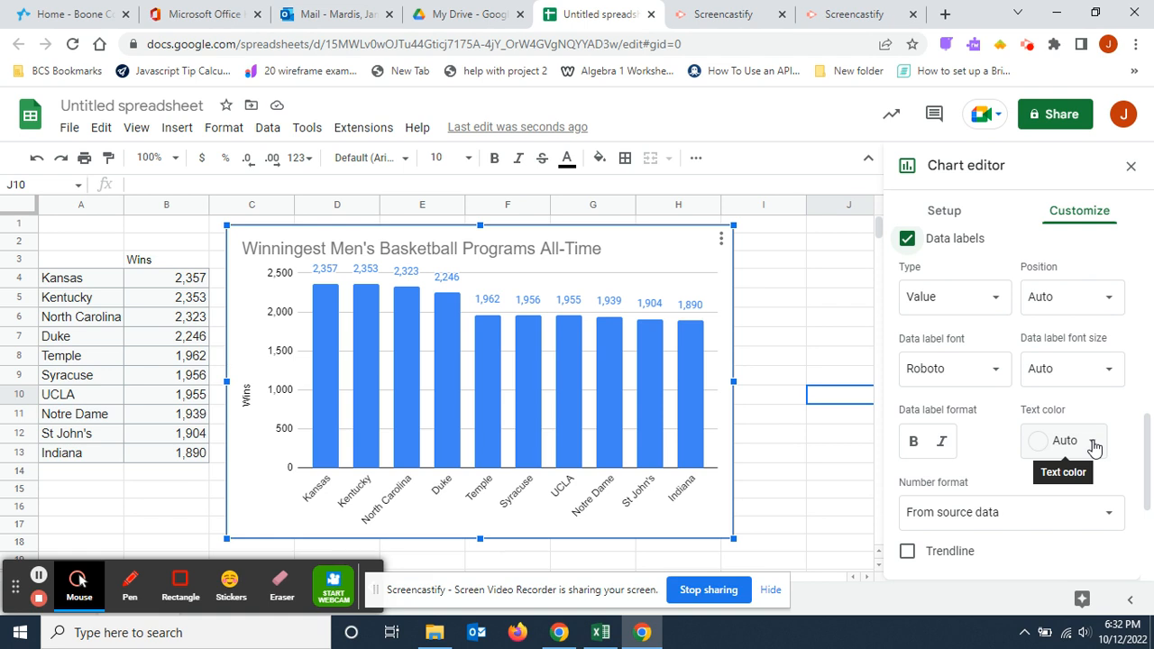
{"action": "left_click", "coordinate": [1092, 443]}
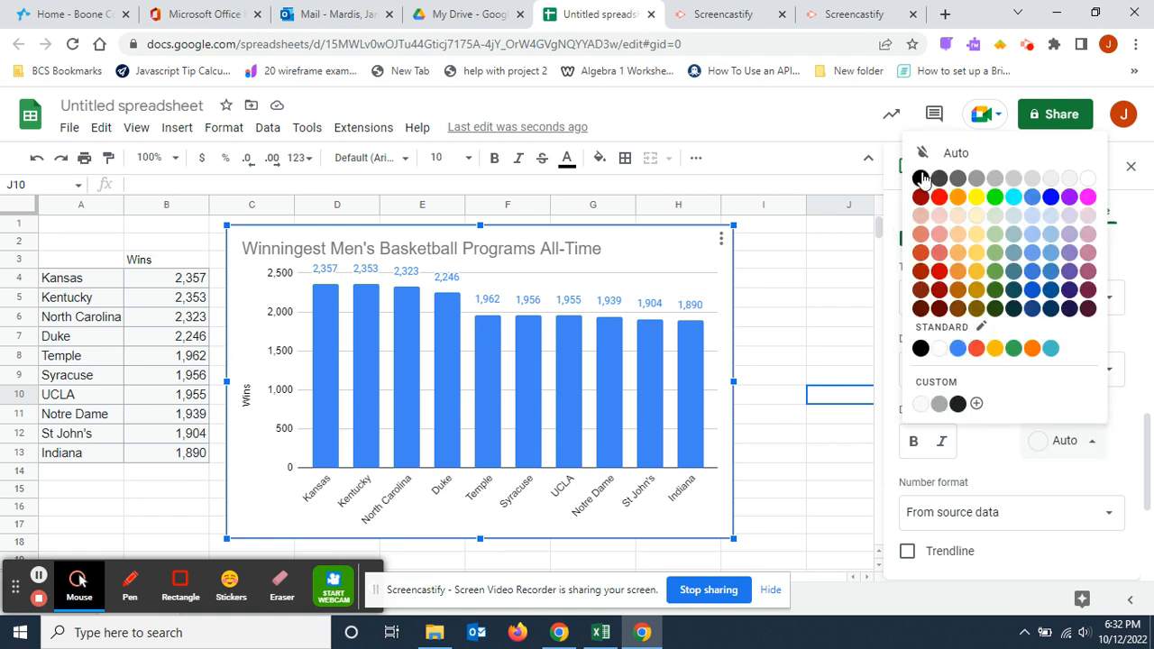
{"action": "left_click", "coordinate": [917, 175]}
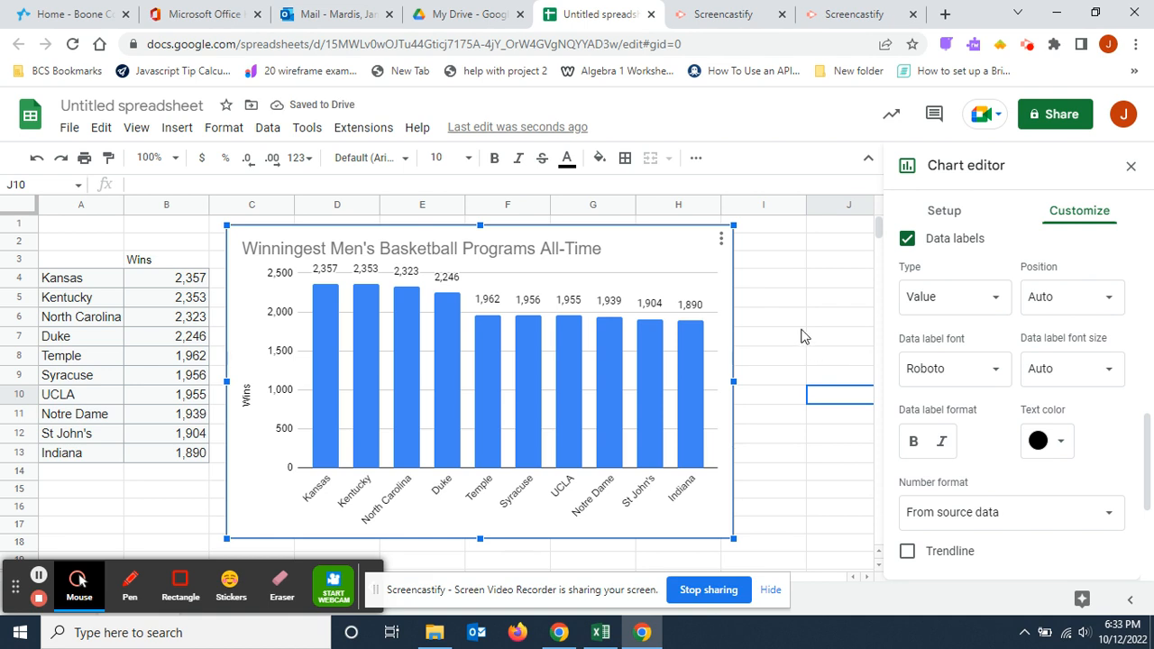
{"action": "left_click", "coordinate": [813, 321]}
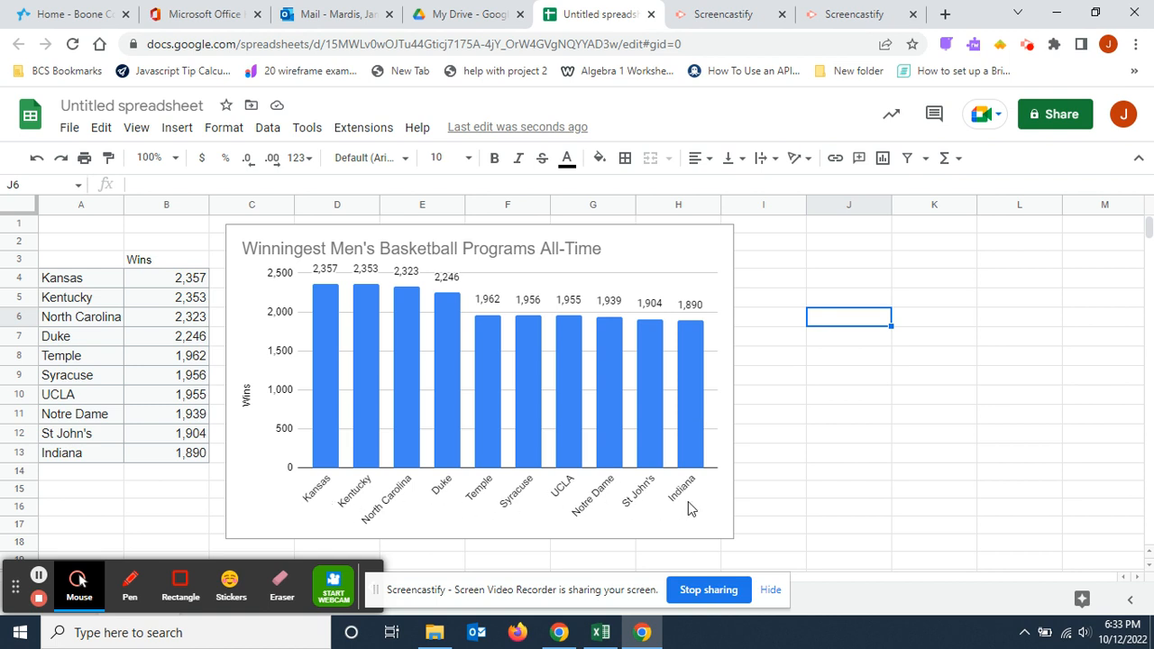
- Format the Indiana column as an individual data point with a dark red fill
{"action": "left_click", "coordinate": [688, 374]}
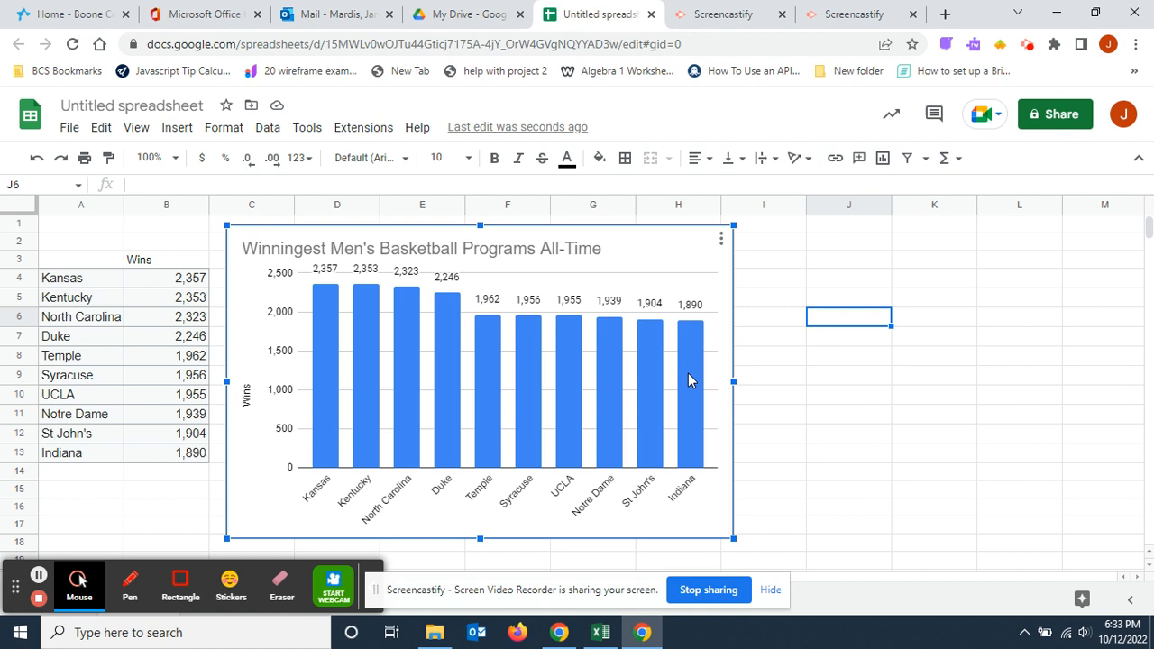
{"action": "right_click", "coordinate": [688, 380]}
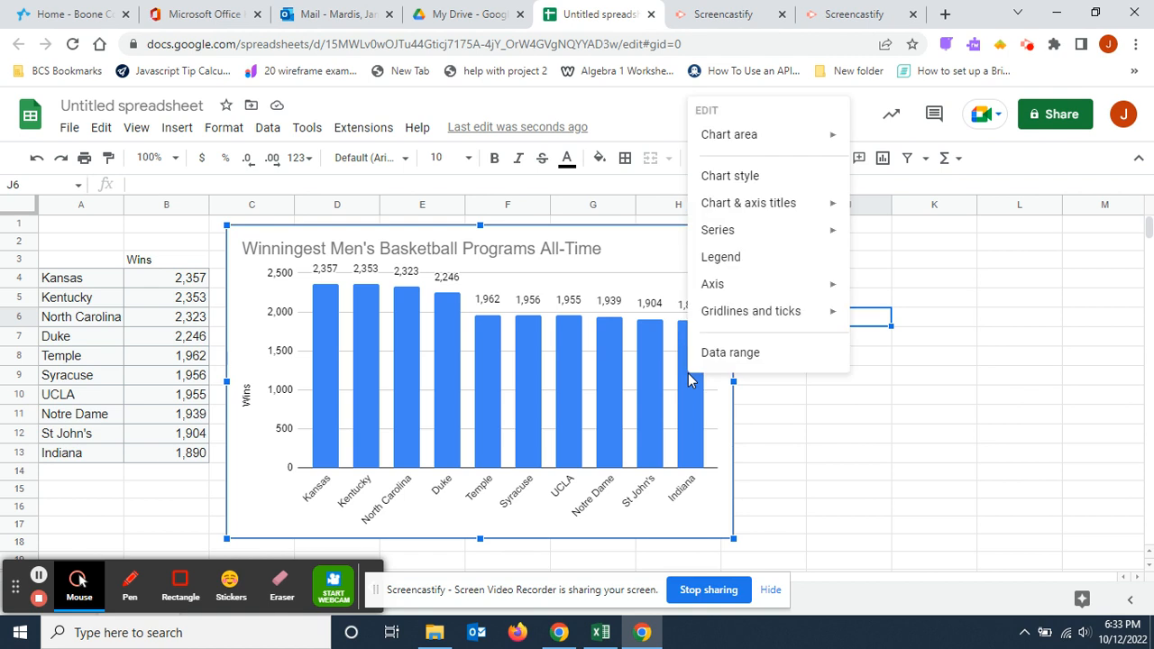
{"action": "mouse_move", "coordinate": [817, 234]}
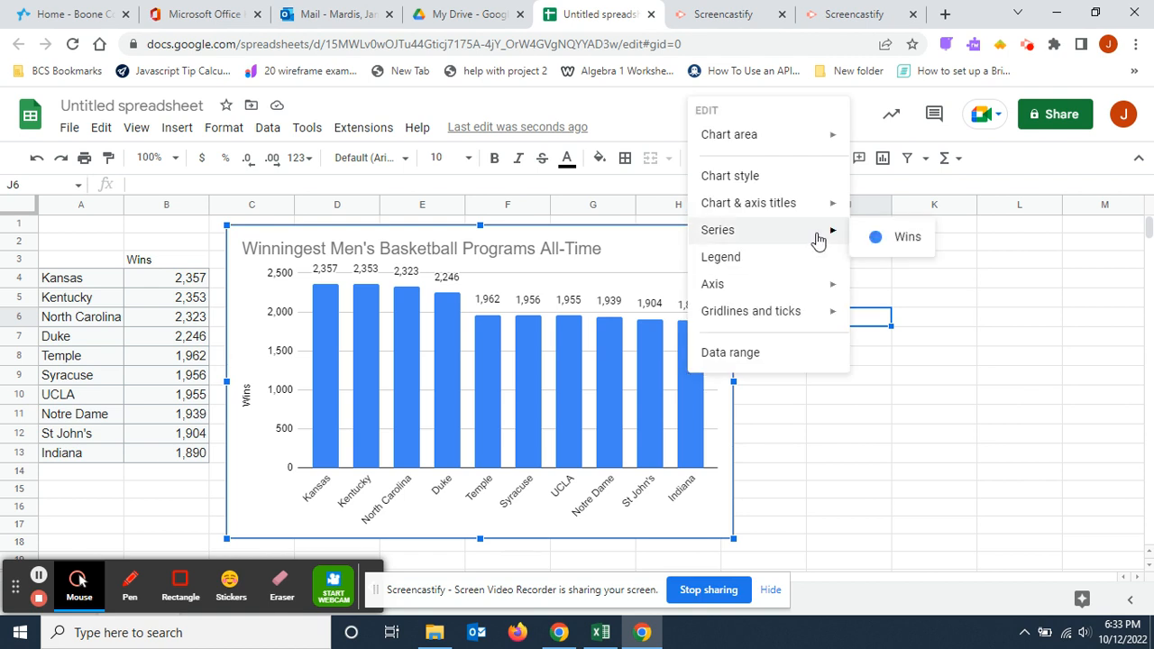
{"action": "left_click", "coordinate": [884, 239]}
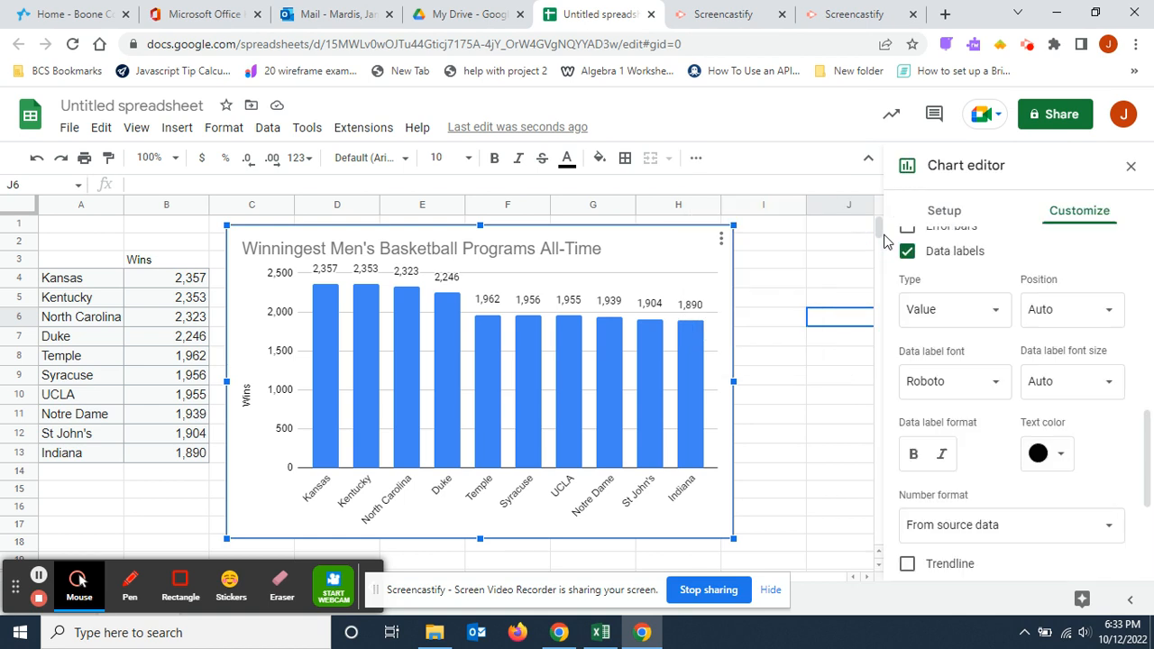
{"action": "left_click", "coordinate": [691, 348]}
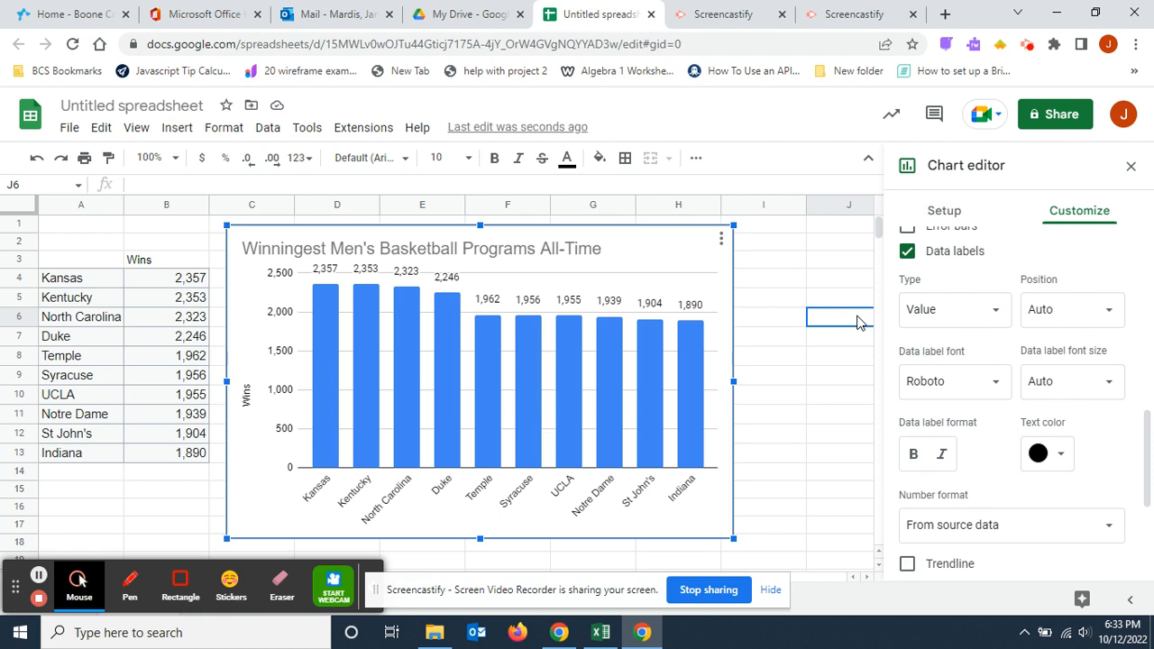
{"action": "left_click", "coordinate": [690, 355]}
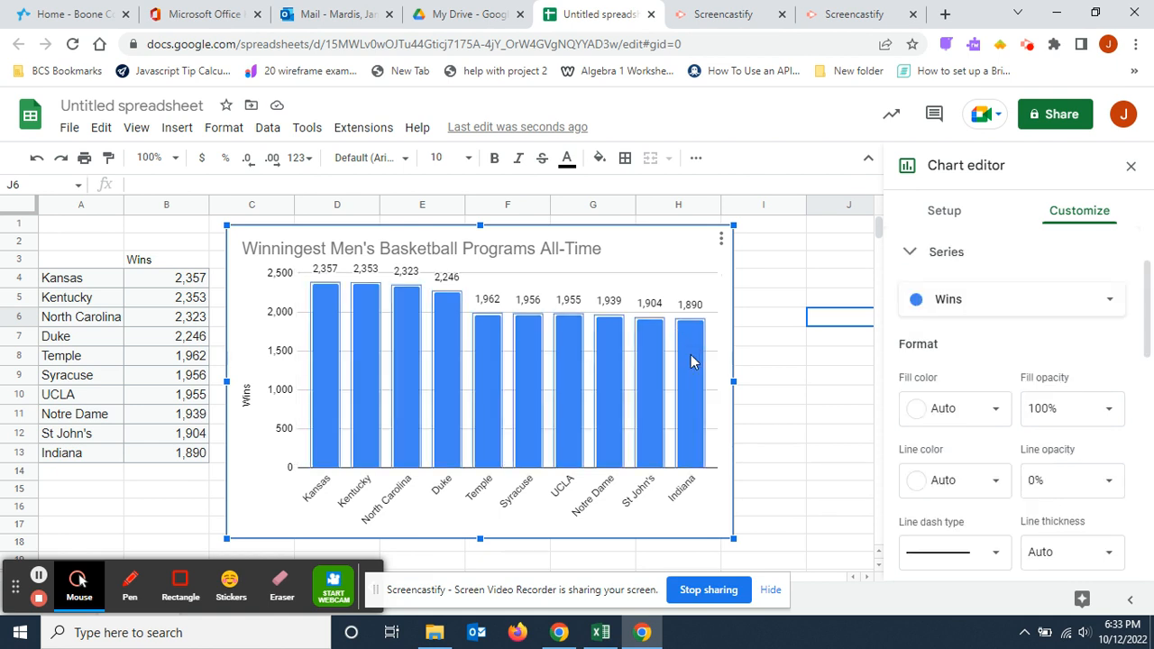
{"action": "right_click", "coordinate": [690, 355]}
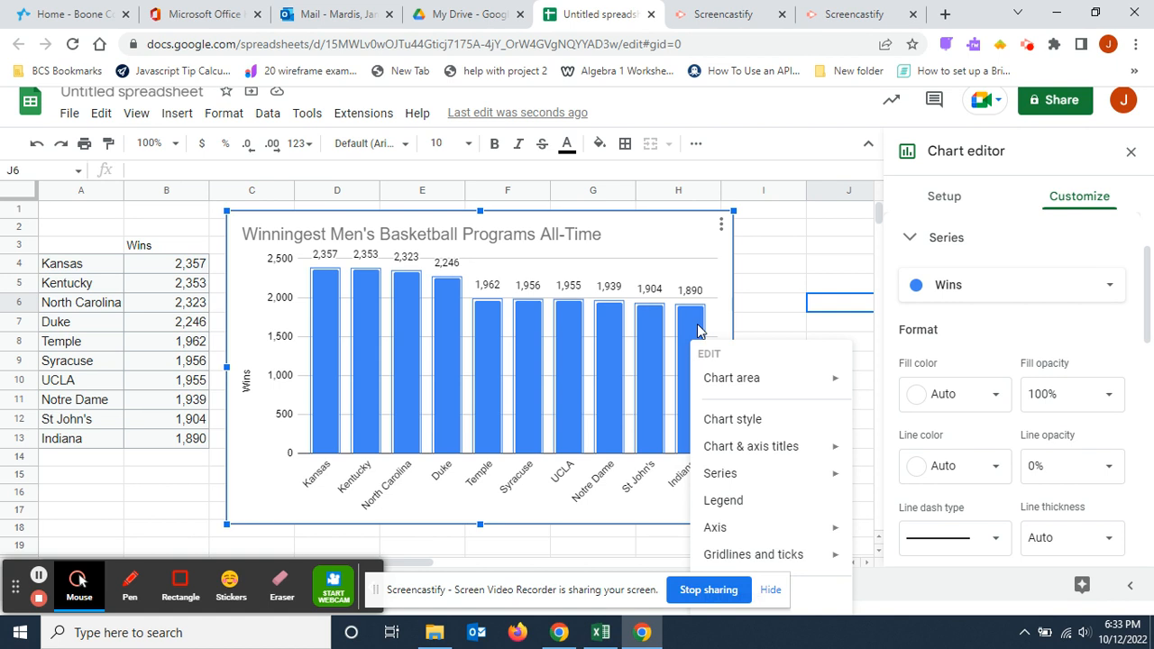
{"action": "left_click", "coordinate": [692, 335]}
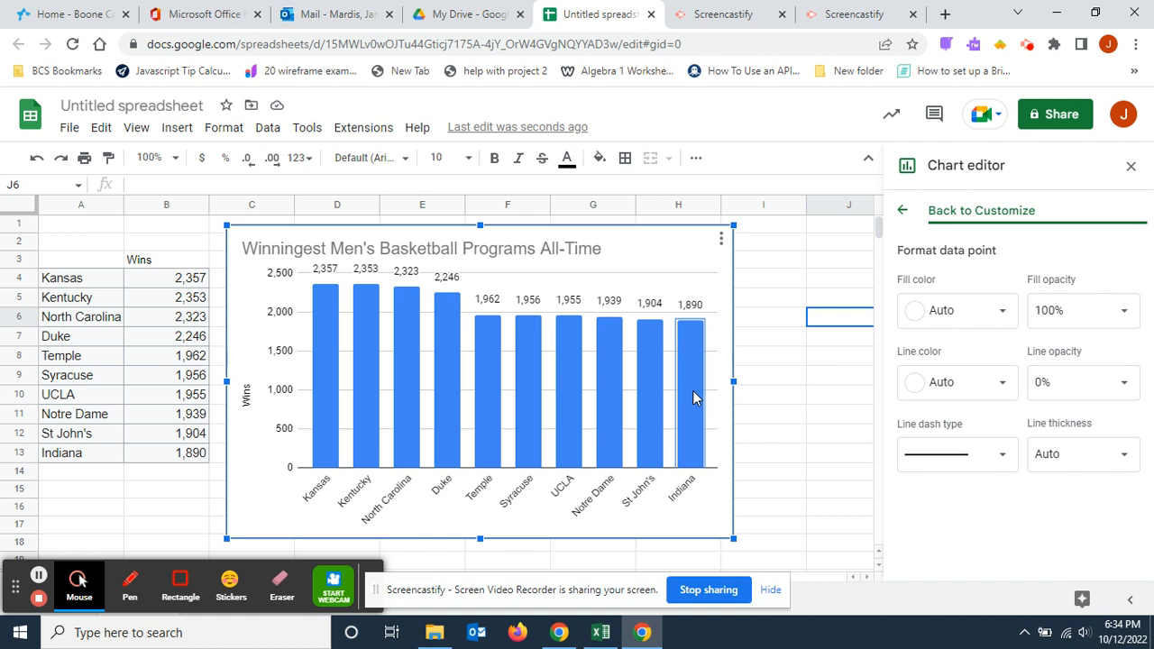
{"action": "left_click", "coordinate": [1003, 312]}
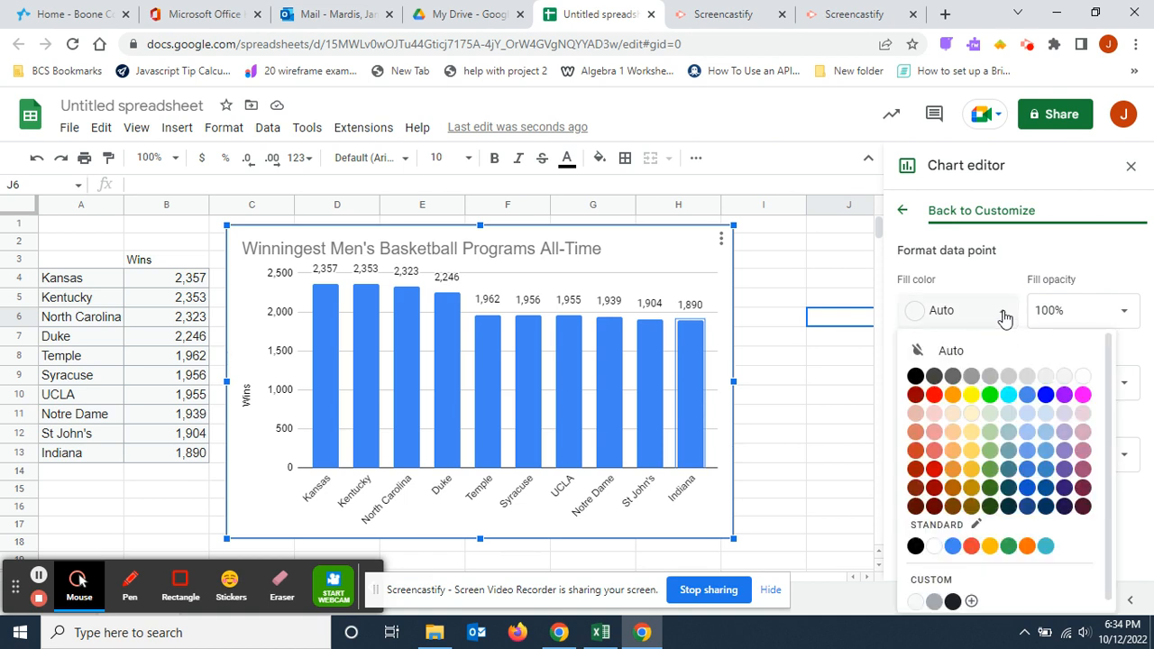
{"action": "left_click", "coordinate": [916, 397]}
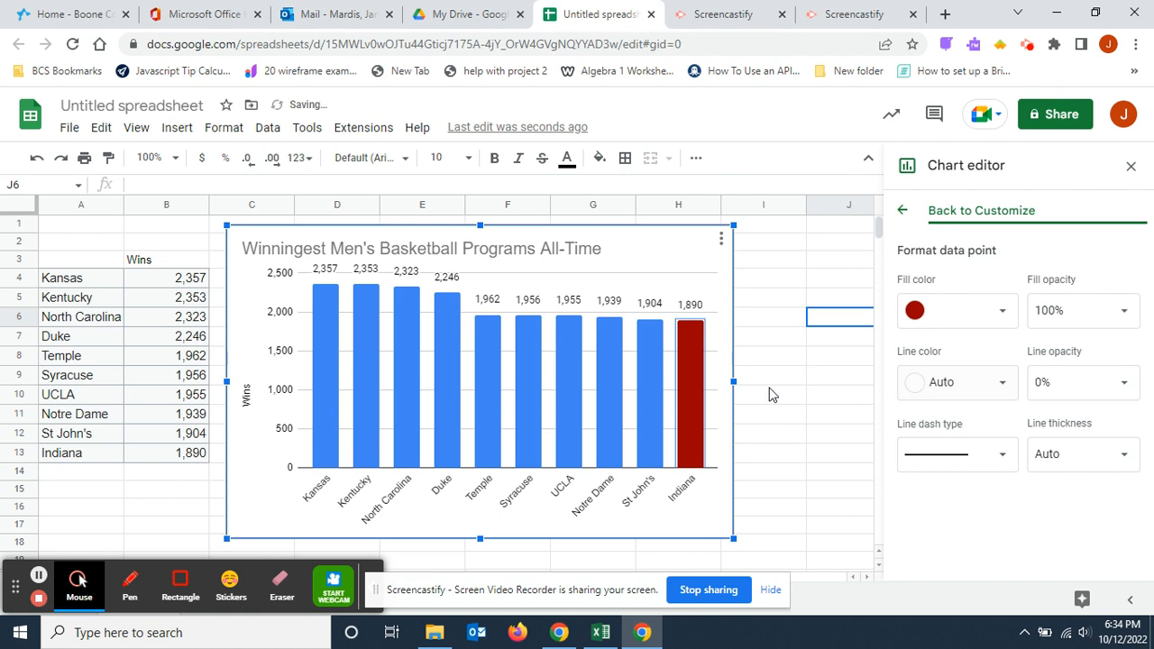
- Fill only the St John's column with bright red
{"action": "right_click", "coordinate": [650, 367]}
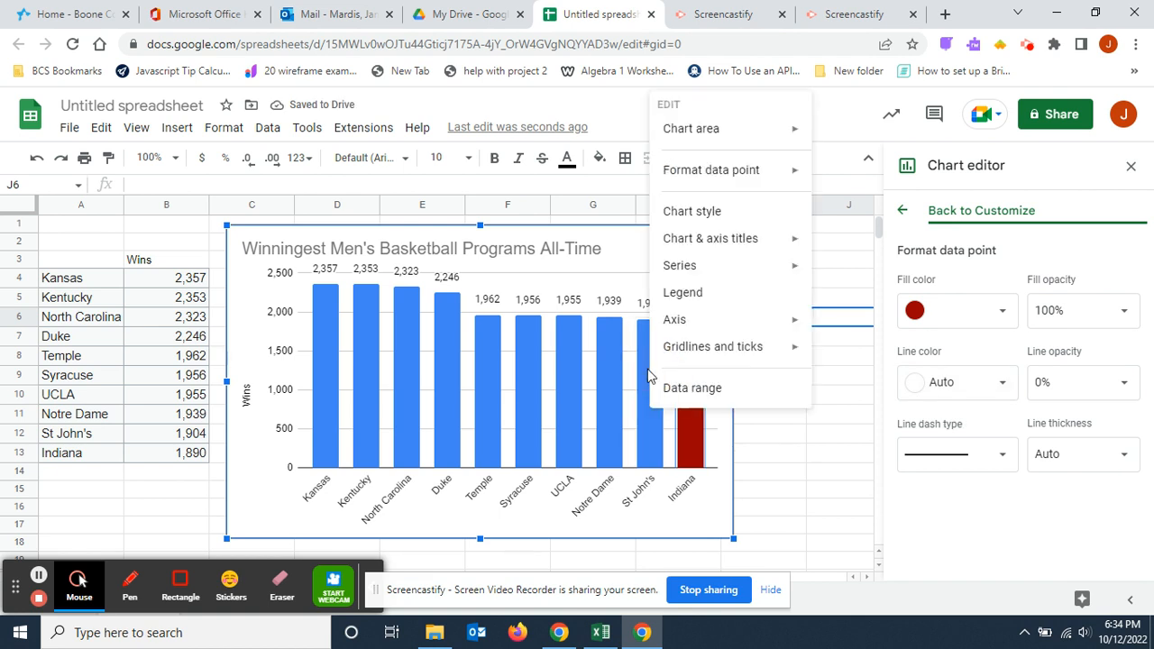
{"action": "left_click", "coordinate": [645, 398]}
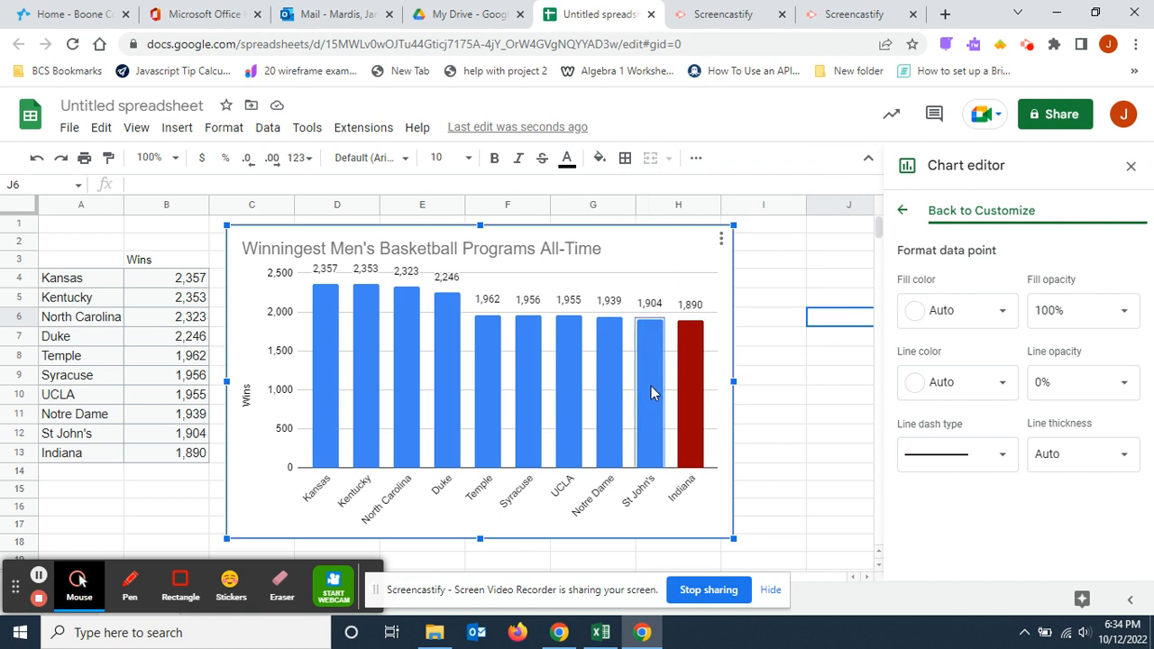
{"action": "left_click", "coordinate": [1004, 319]}
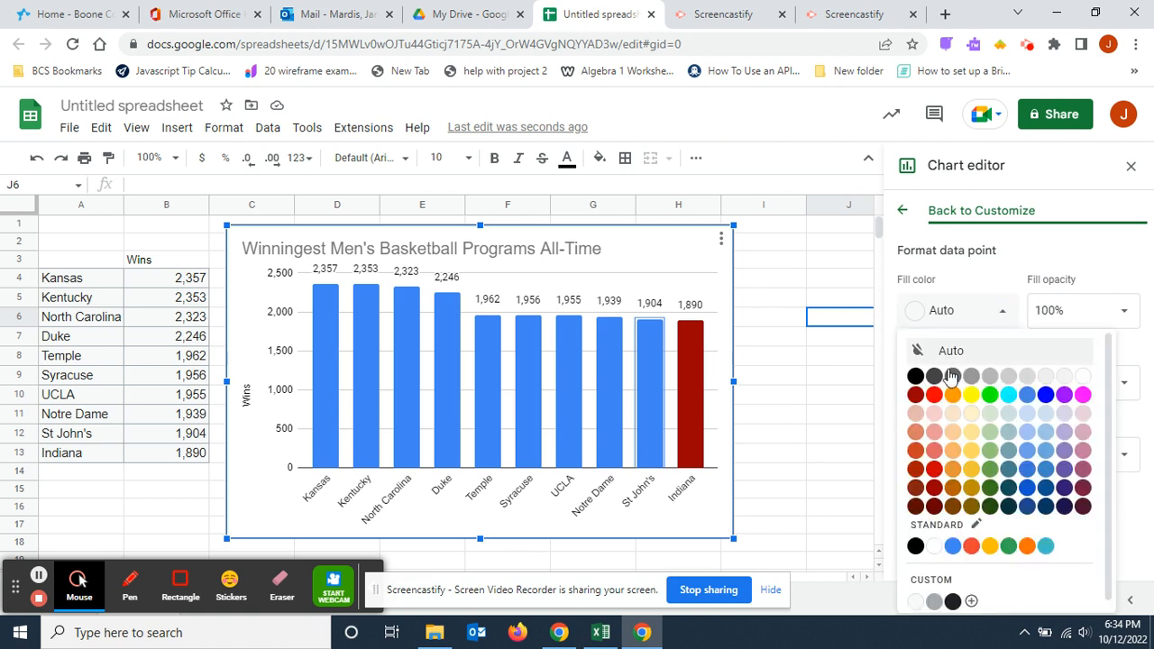
{"action": "left_click", "coordinate": [934, 396]}
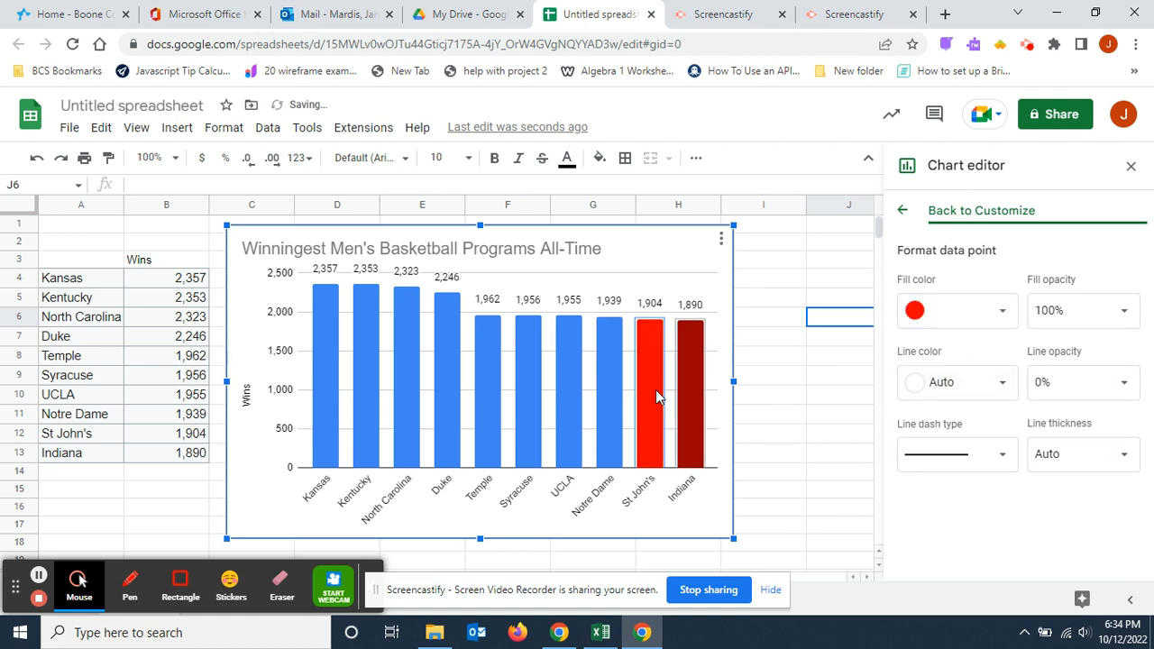
- Select the Notre Dame column as a single data point and set its fill color to orange
{"action": "right_click", "coordinate": [607, 379]}
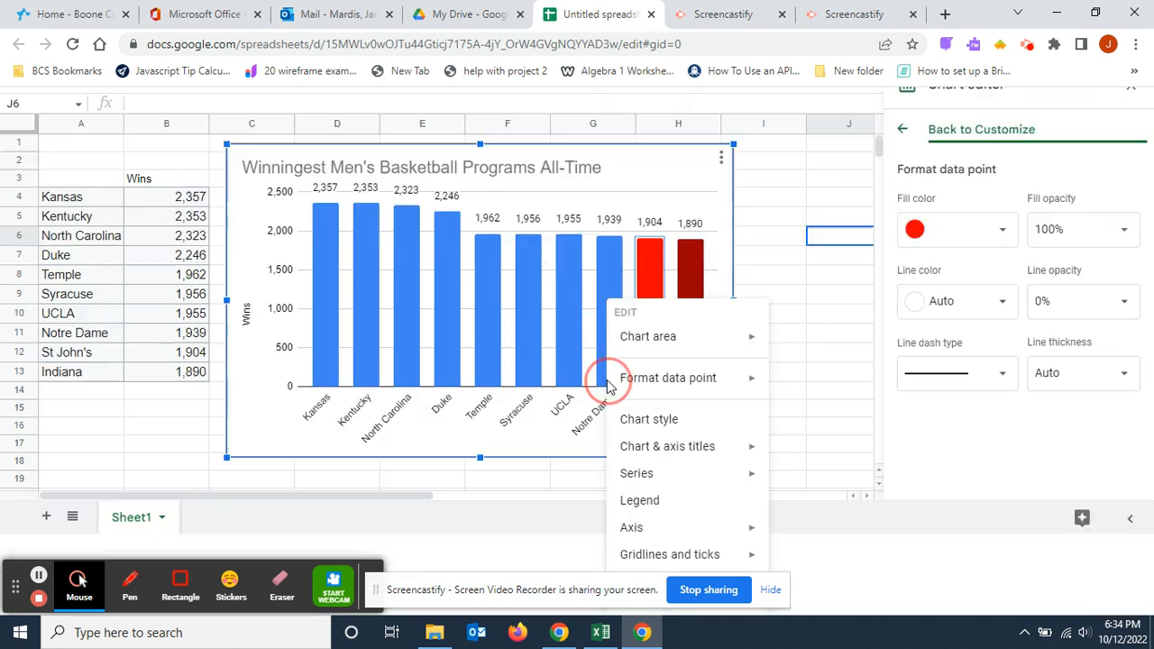
{"action": "left_click", "coordinate": [611, 283]}
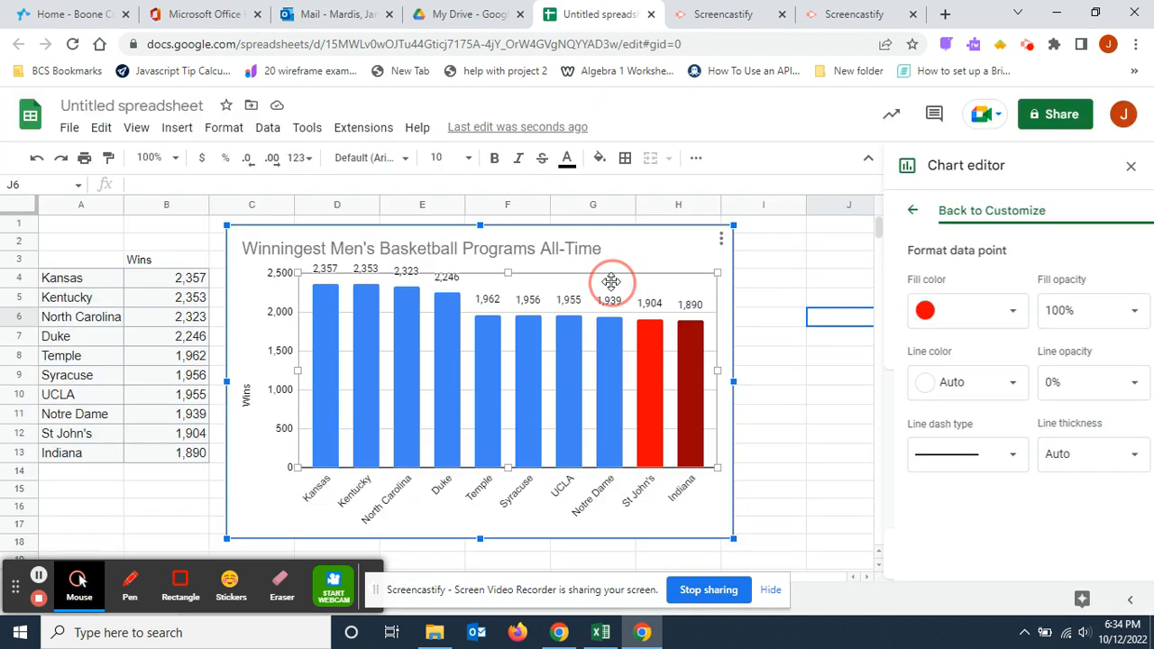
{"action": "left_click", "coordinate": [606, 346]}
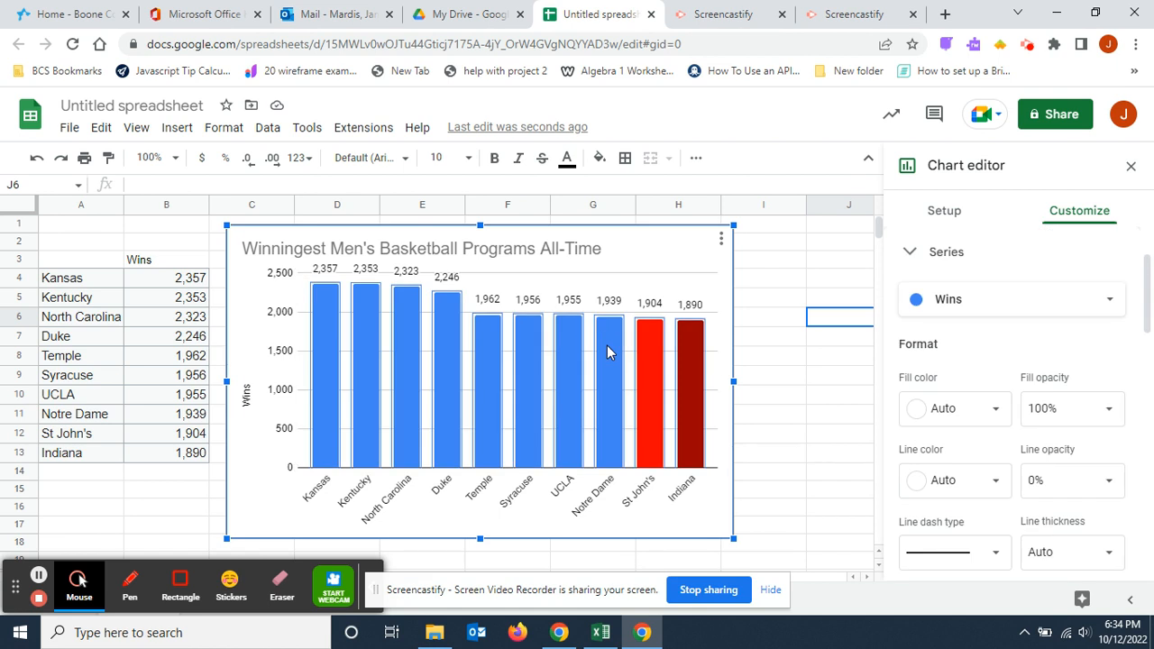
{"action": "left_click", "coordinate": [606, 346]}
{"action": "right_click", "coordinate": [607, 345]}
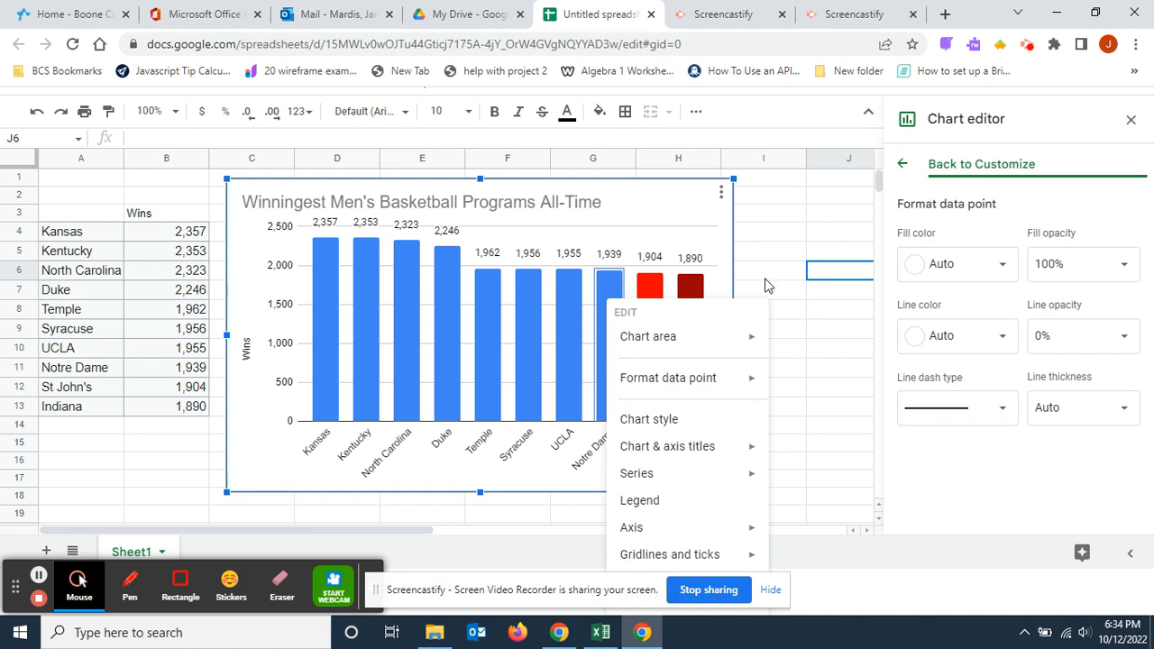
{"action": "left_click", "coordinate": [1003, 273]}
{"action": "left_click", "coordinate": [951, 390]}
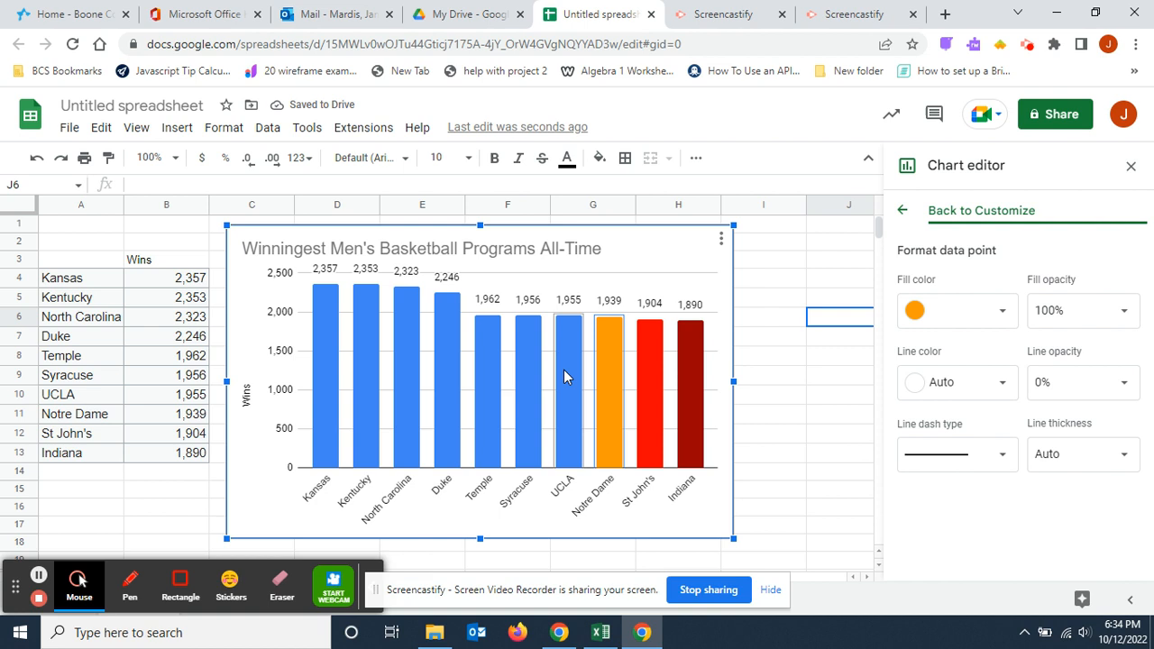
- Select only the UCLA column as an individual data point and set its fill color to yellow
{"action": "right_click", "coordinate": [565, 375]}
{"action": "right_click", "coordinate": [566, 289]}
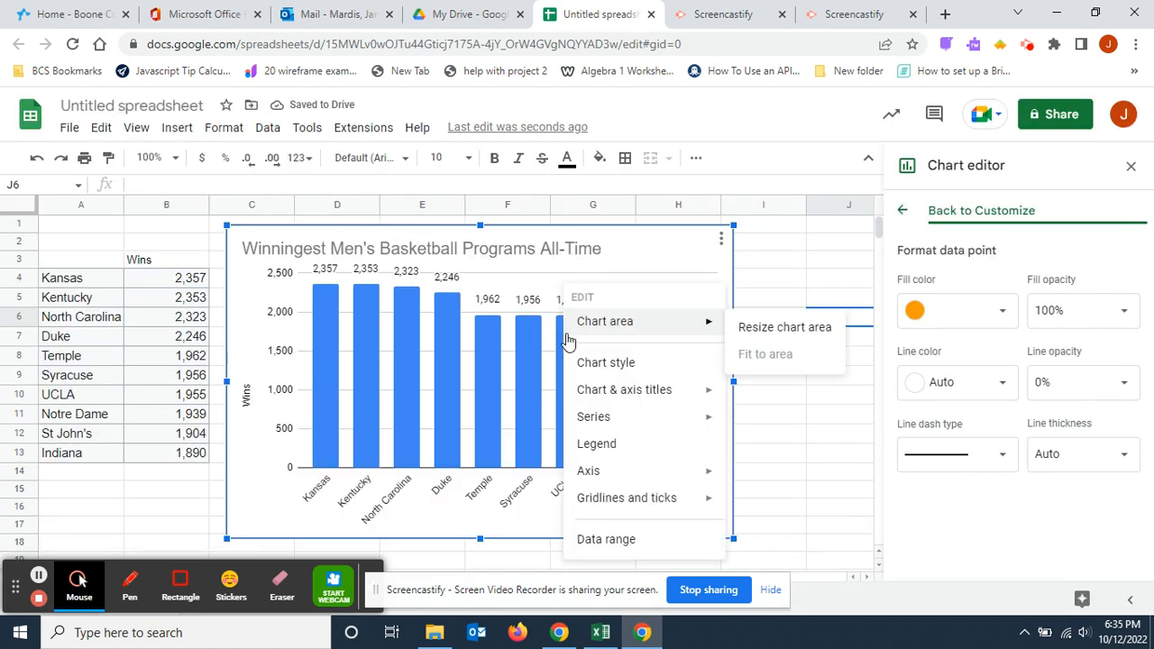
{"action": "left_click", "coordinate": [559, 366]}
{"action": "right_click", "coordinate": [560, 347]}
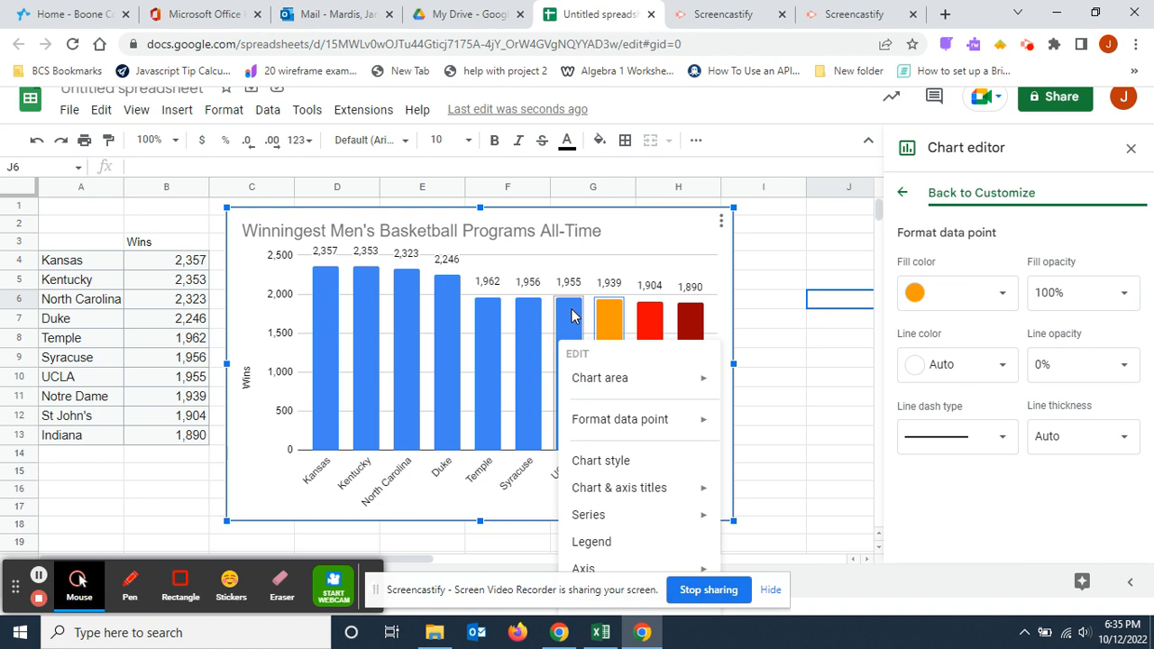
{"action": "left_click", "coordinate": [572, 315]}
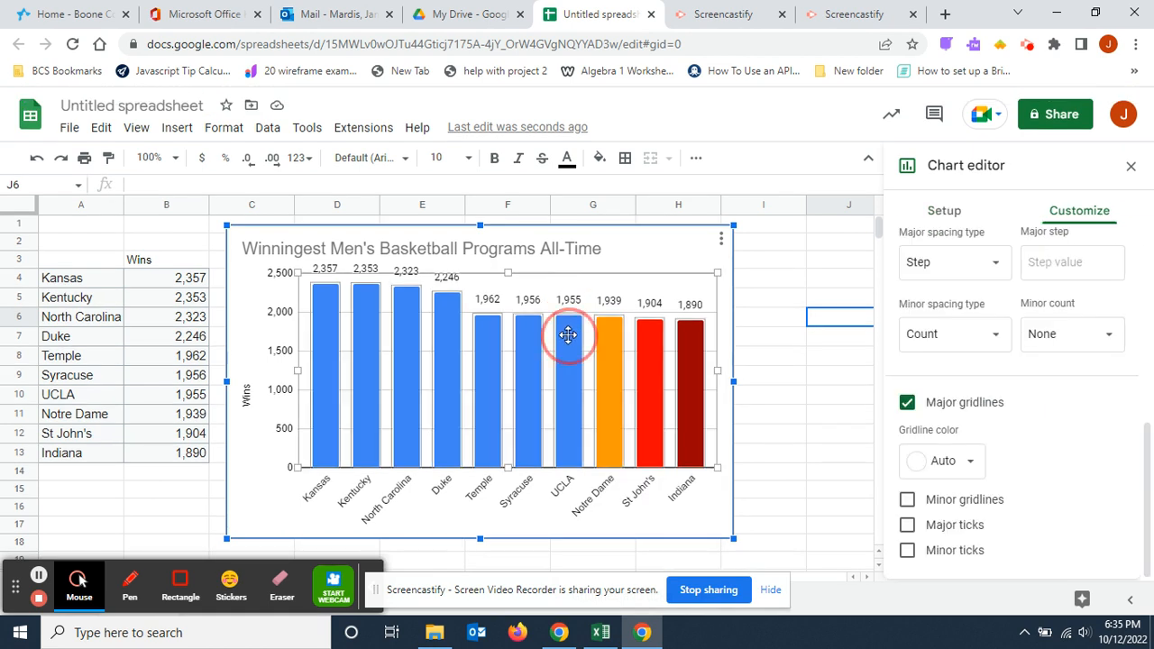
{"action": "right_click", "coordinate": [567, 336]}
{"action": "left_click", "coordinate": [563, 326]}
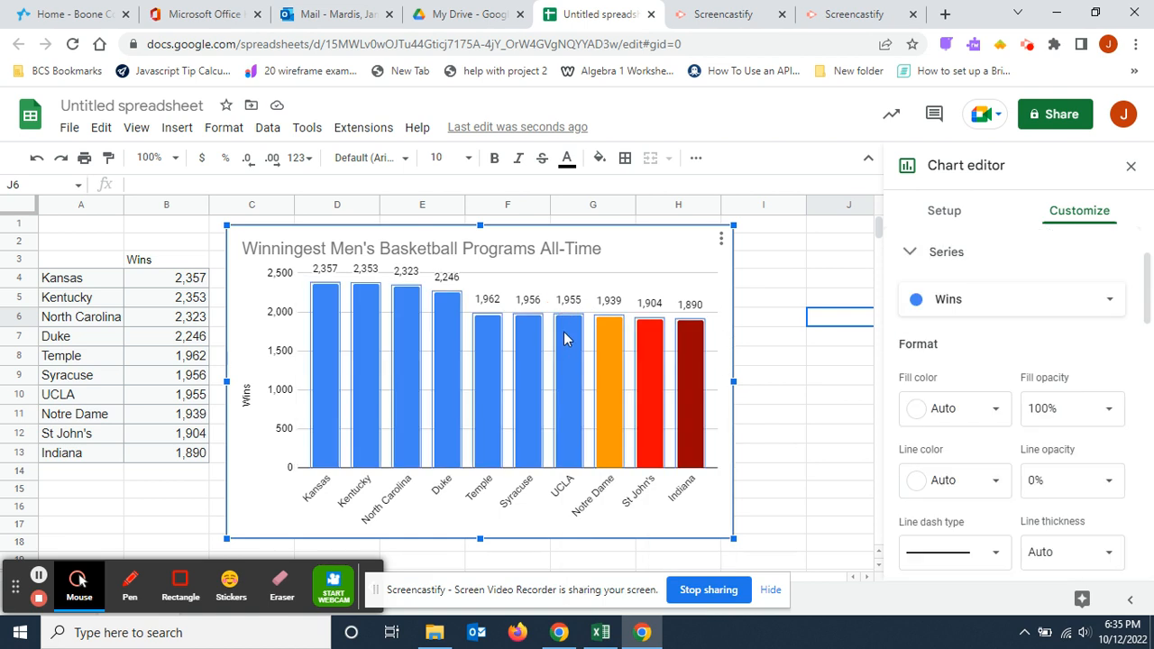
{"action": "left_click", "coordinate": [563, 338]}
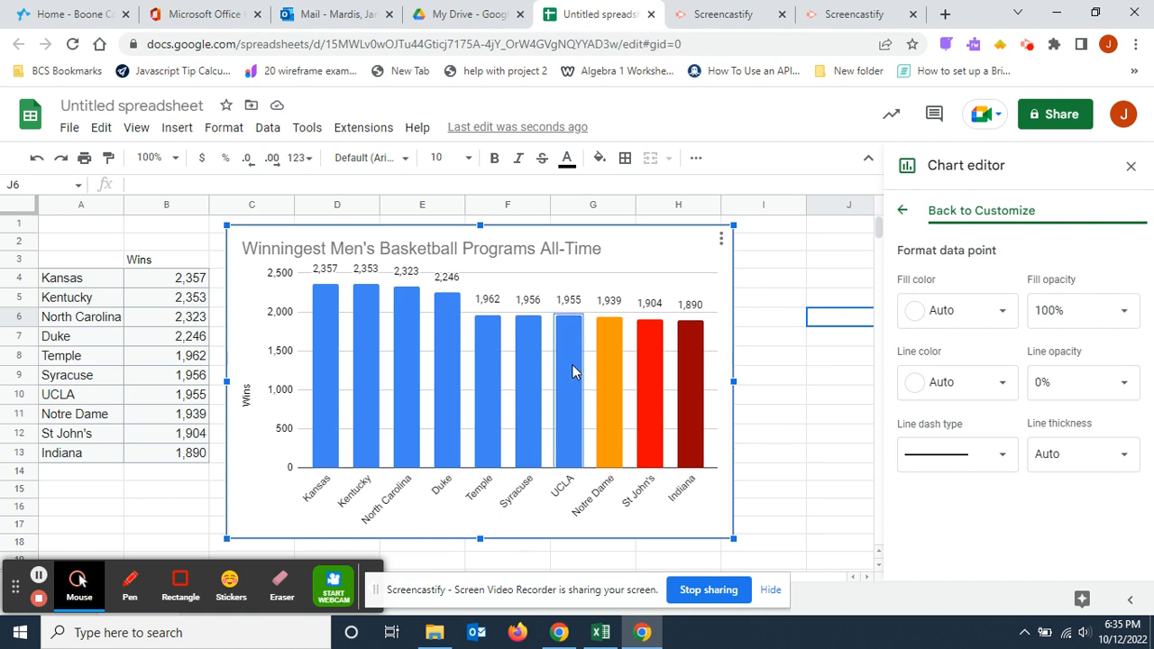
{"action": "left_click", "coordinate": [1006, 314]}
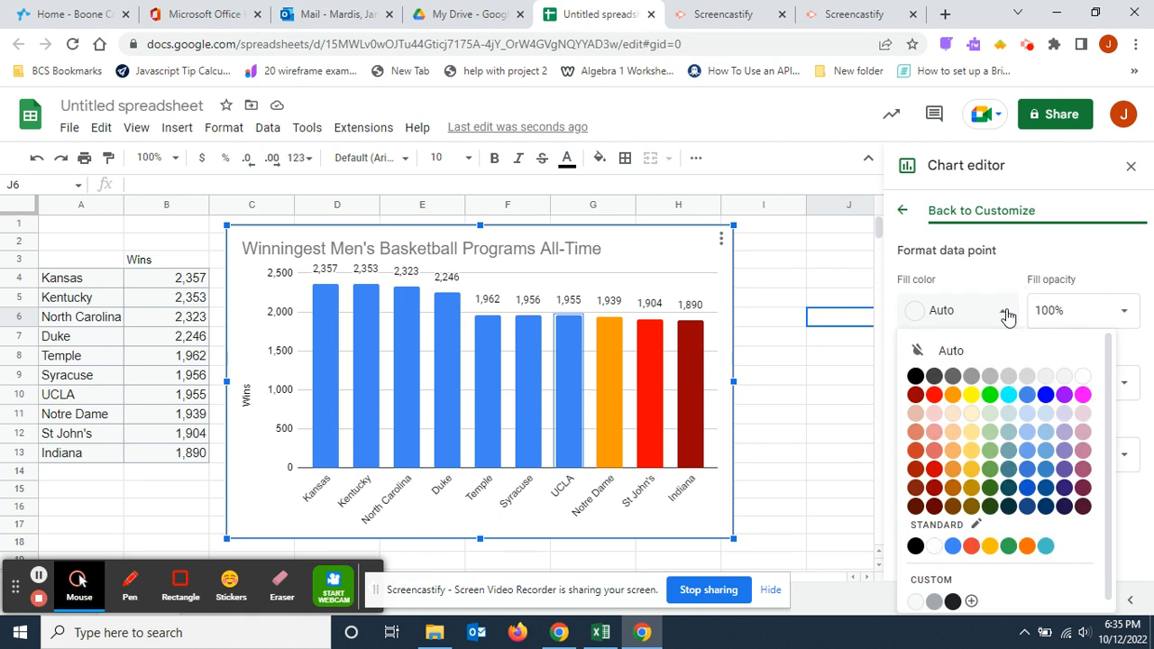
{"action": "left_click", "coordinate": [978, 393]}
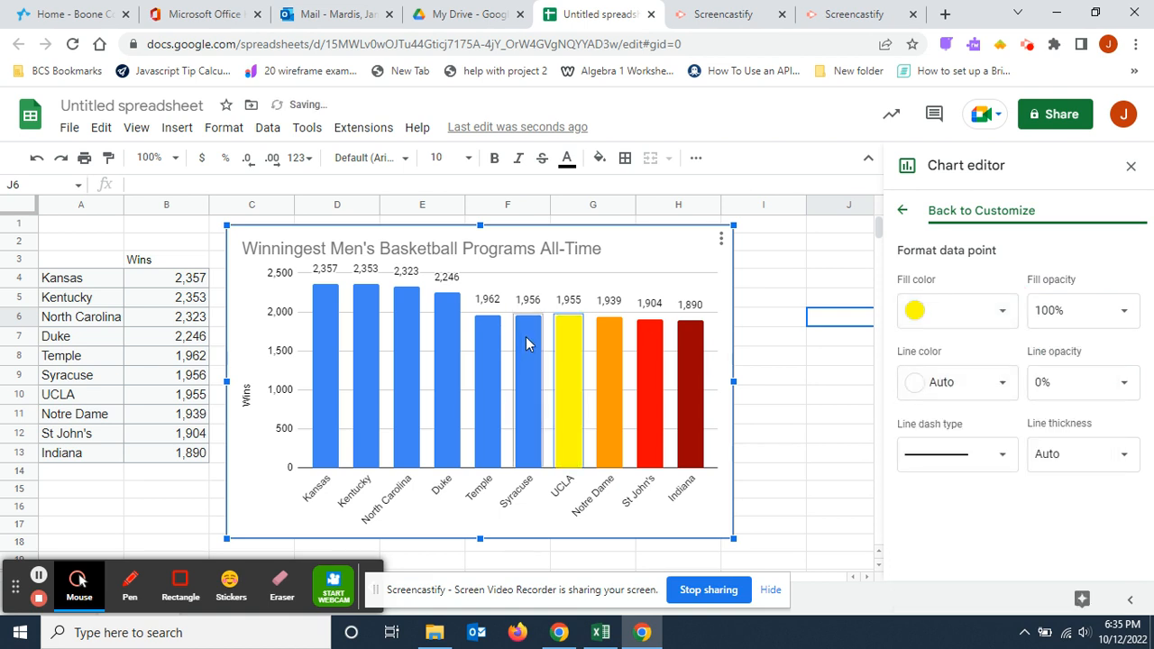
- Format the Syracuse column as a single data point with a bright green fill
{"action": "right_click", "coordinate": [527, 342]}
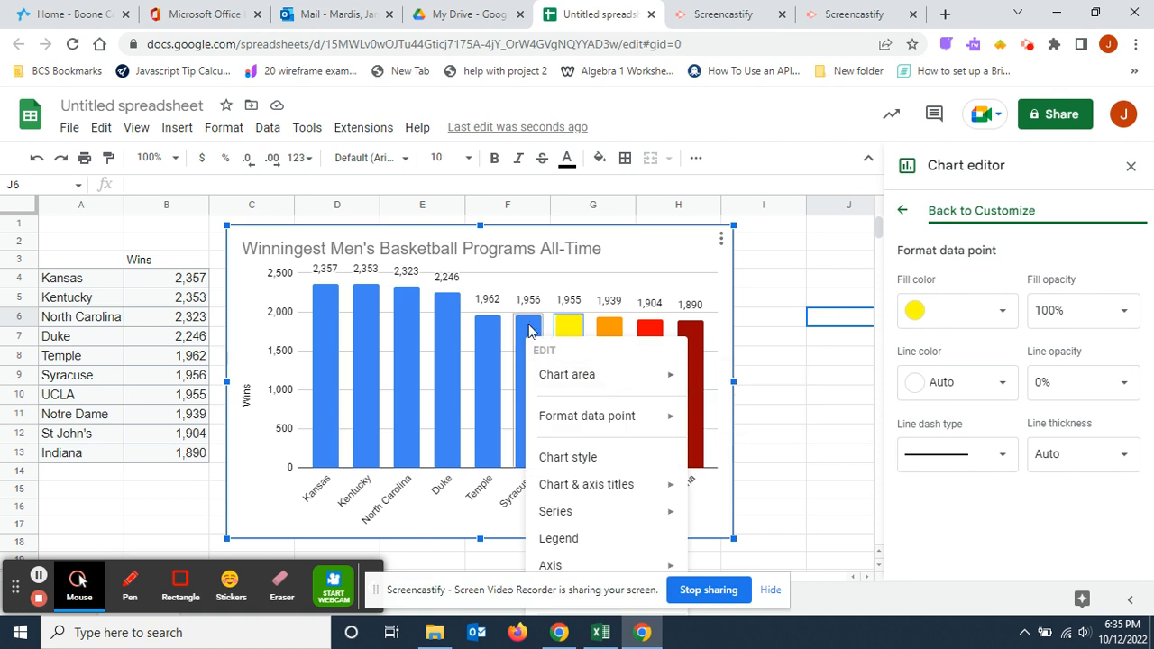
{"action": "right_click", "coordinate": [530, 331]}
{"action": "scroll", "coordinate": [530, 331], "scroll_direction": "down", "scroll_amount": 1}
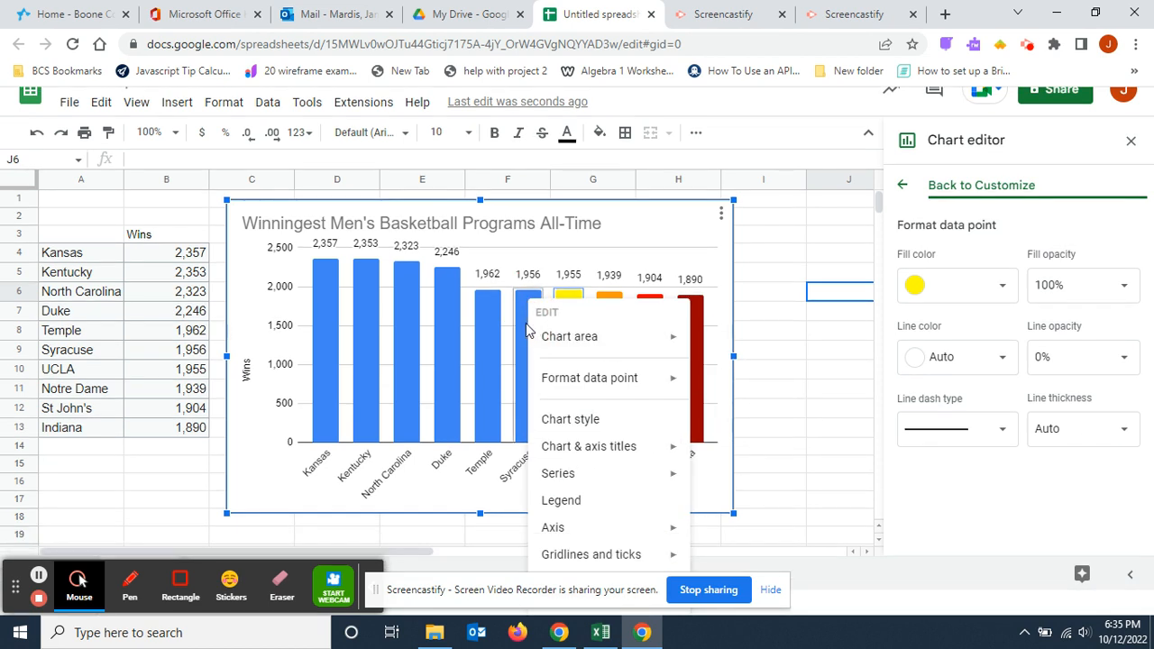
{"action": "left_click", "coordinate": [526, 324]}
{"action": "scroll", "coordinate": [522, 324], "scroll_direction": "up", "scroll_amount": 1}
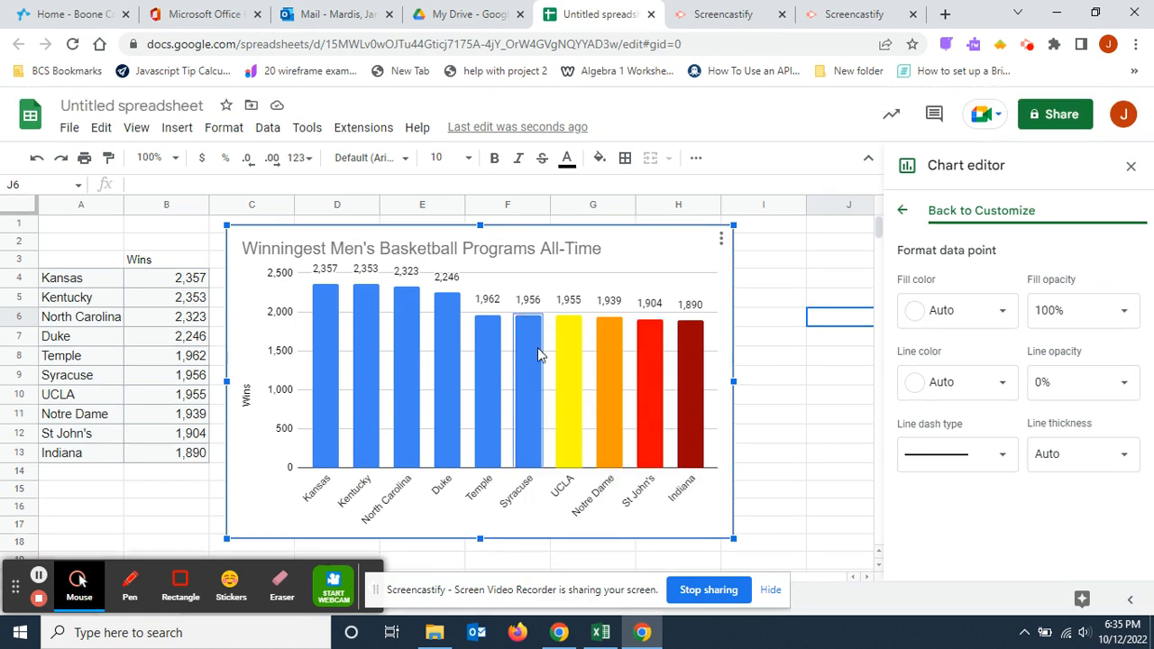
{"action": "left_click", "coordinate": [956, 310]}
{"action": "left_click", "coordinate": [984, 370]}
- Fill only the Temple column with cyan
{"action": "left_click", "coordinate": [484, 350]}
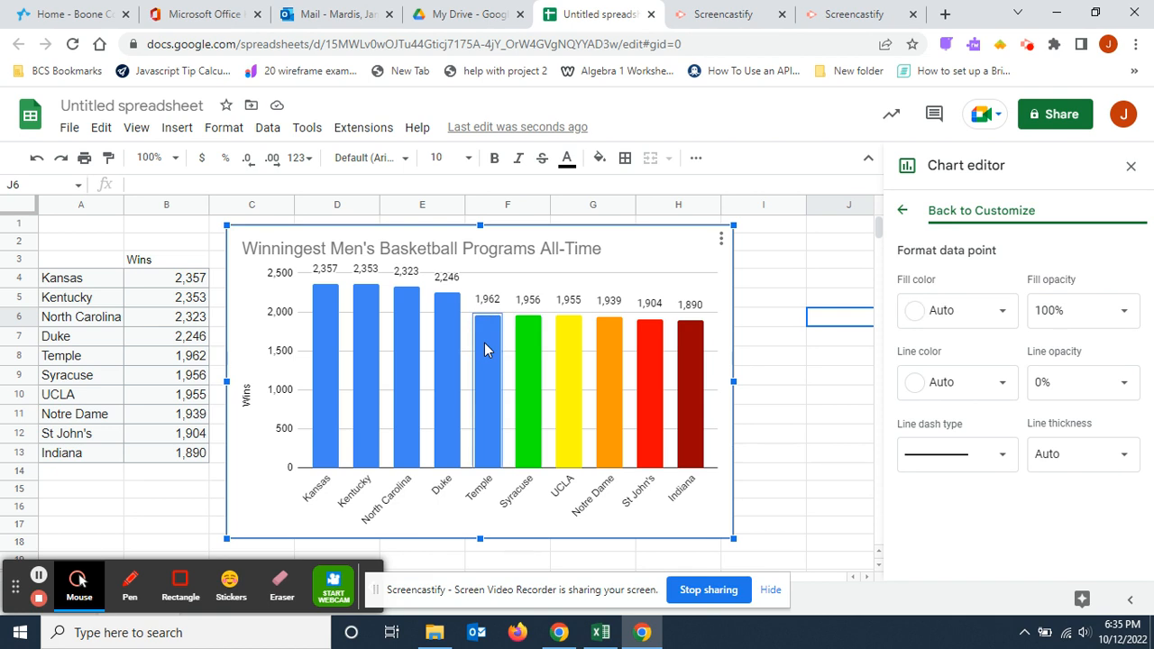
{"action": "left_click", "coordinate": [1005, 315]}
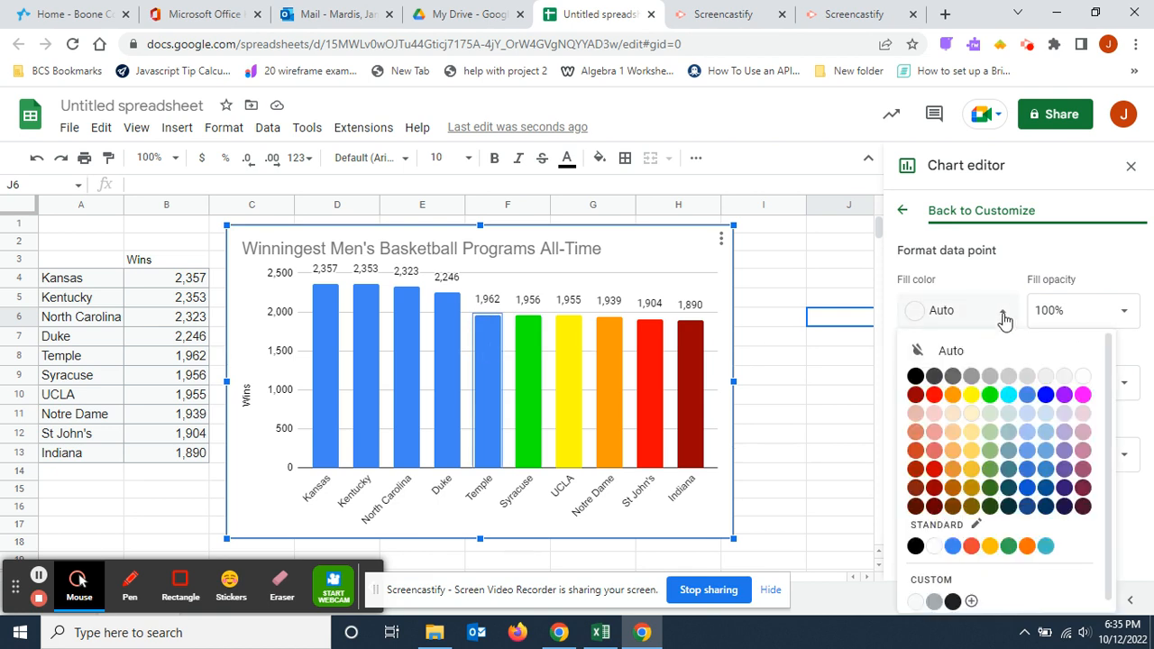
{"action": "left_click", "coordinate": [1006, 395]}
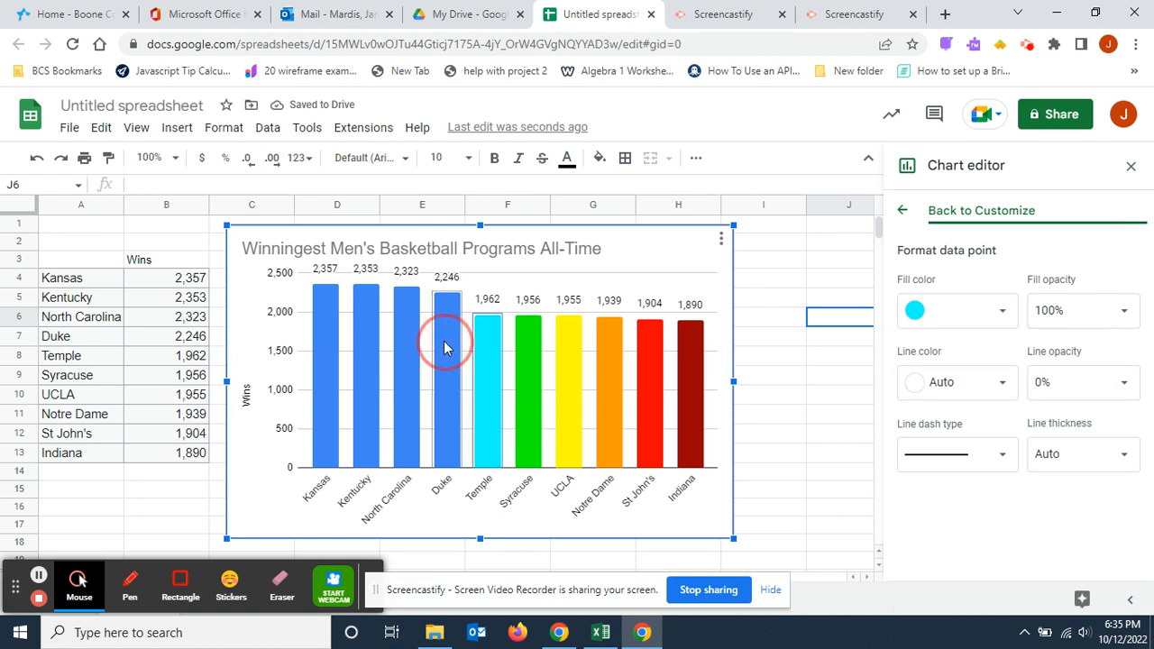
- Select the Duke column as an individual data point and change its fill color to cornflower blue
{"action": "right_click", "coordinate": [450, 303]}
{"action": "left_click", "coordinate": [450, 315]}
{"action": "left_click", "coordinate": [448, 310]}
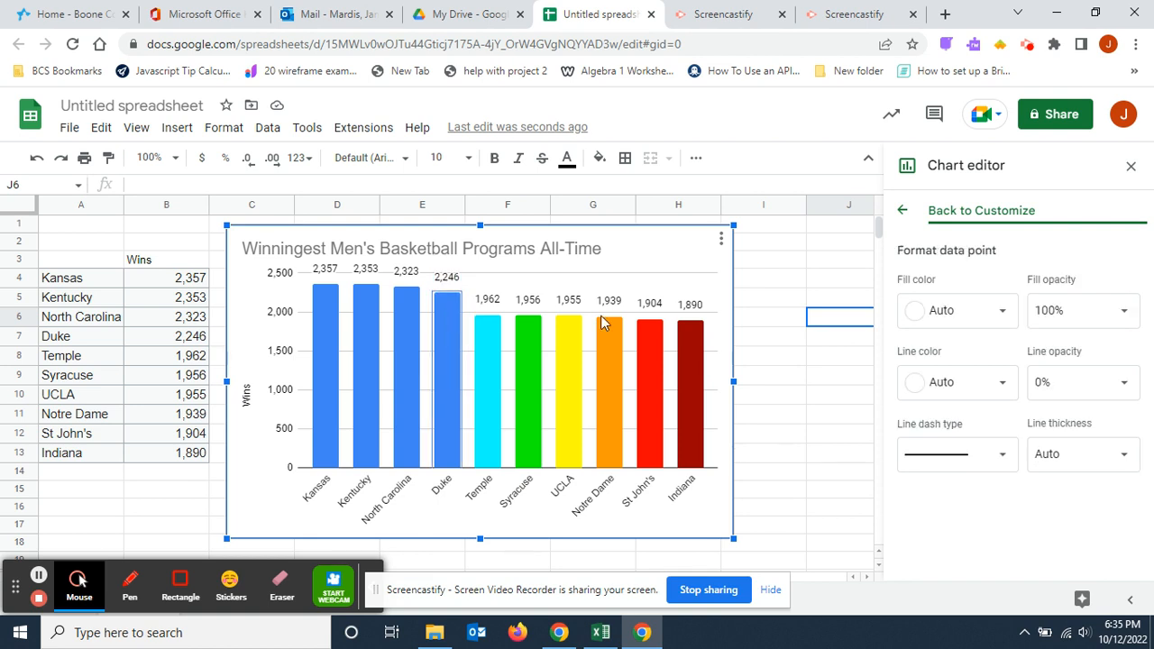
{"action": "left_click", "coordinate": [1002, 311]}
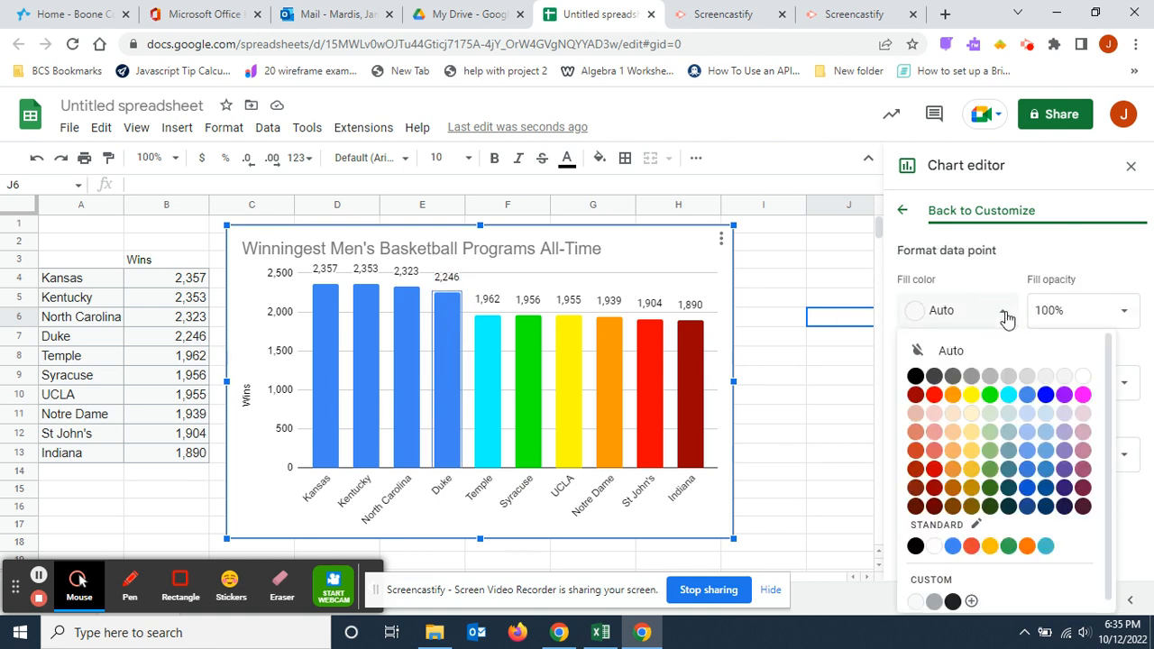
{"action": "left_click", "coordinate": [1027, 394]}
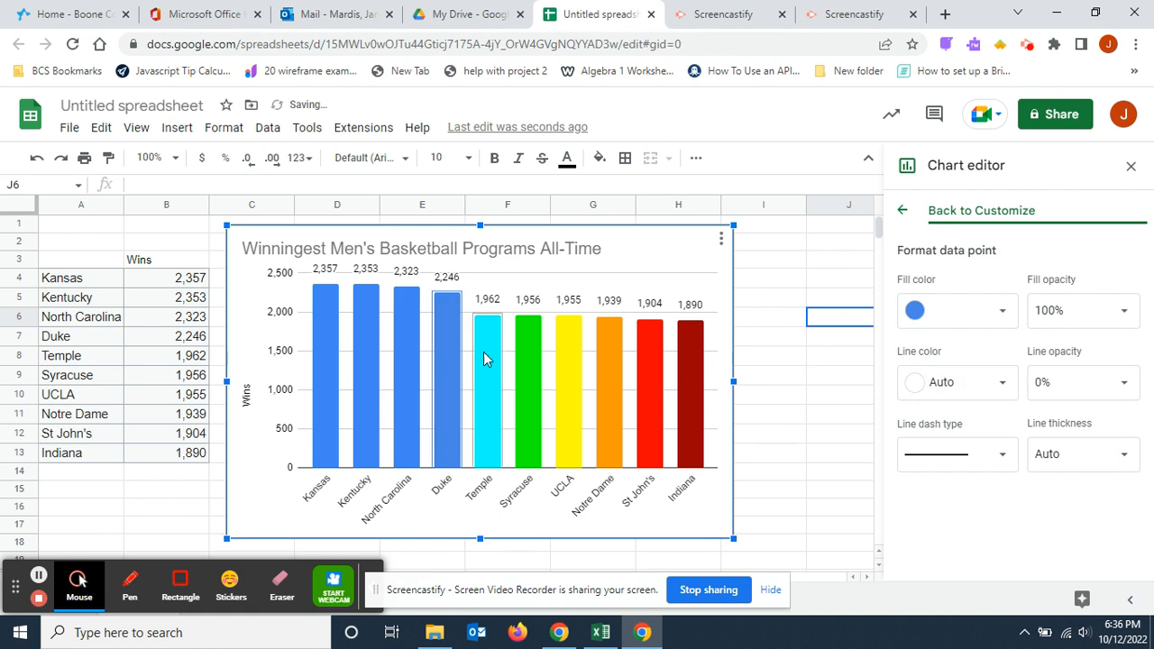
- Set the fill color of the North Carolina column alone to purple
{"action": "left_click", "coordinate": [405, 337]}
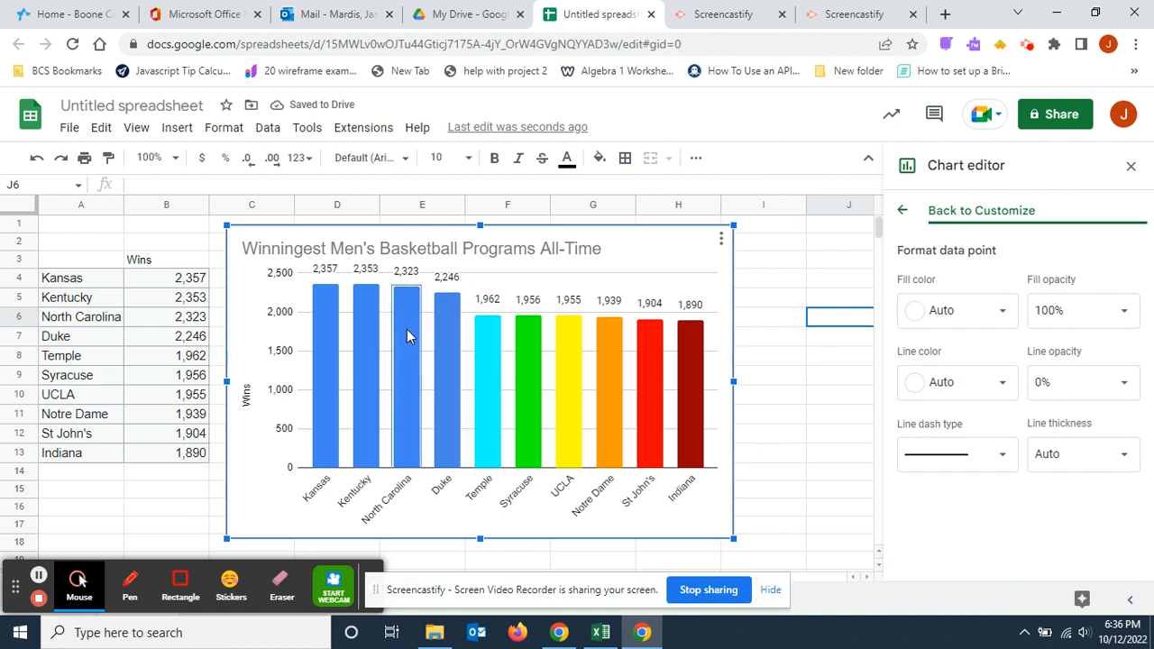
{"action": "left_click", "coordinate": [1000, 315]}
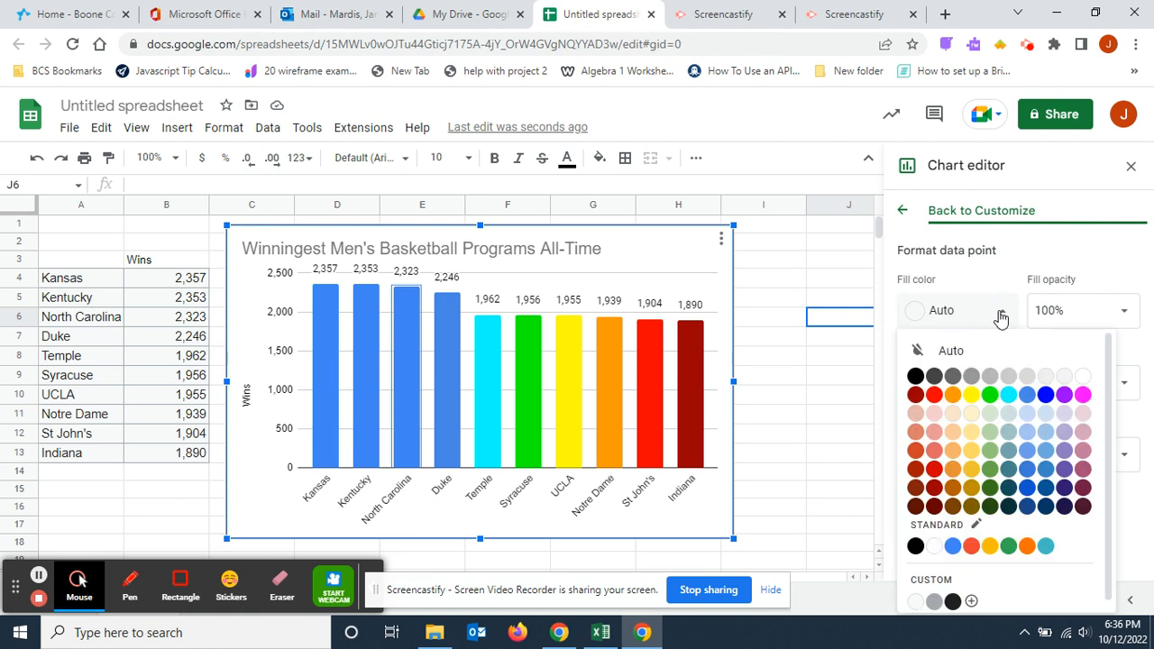
{"action": "left_click", "coordinate": [1064, 397]}
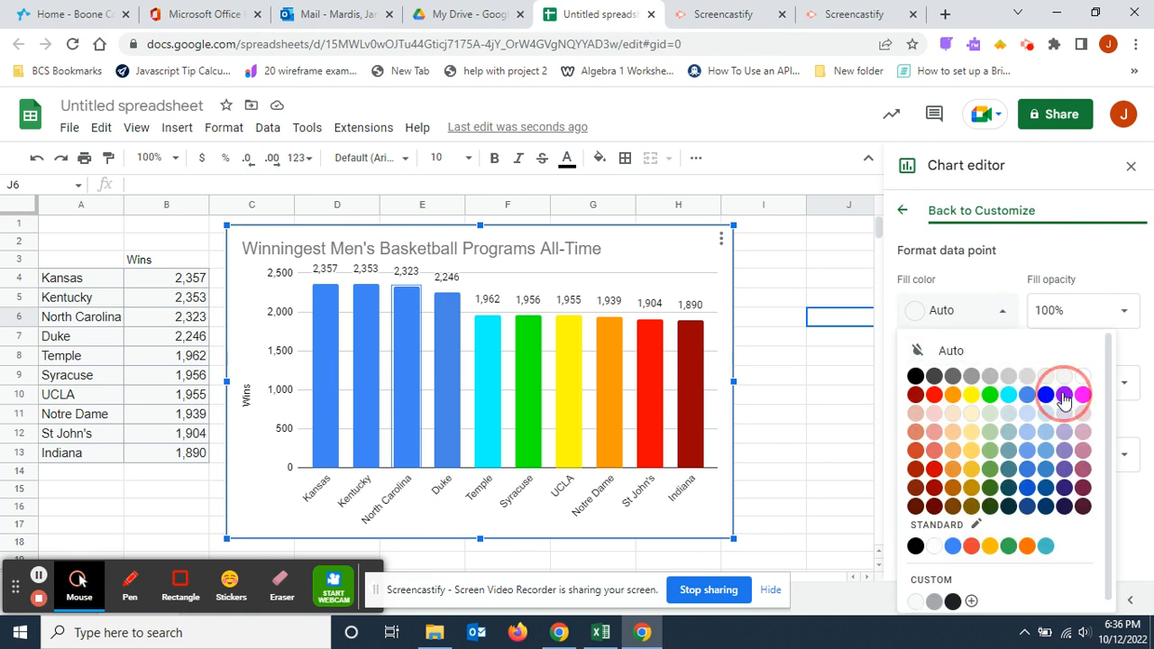
- Select the Kentucky column as a single data point for formatting
{"action": "left_click", "coordinate": [359, 312]}
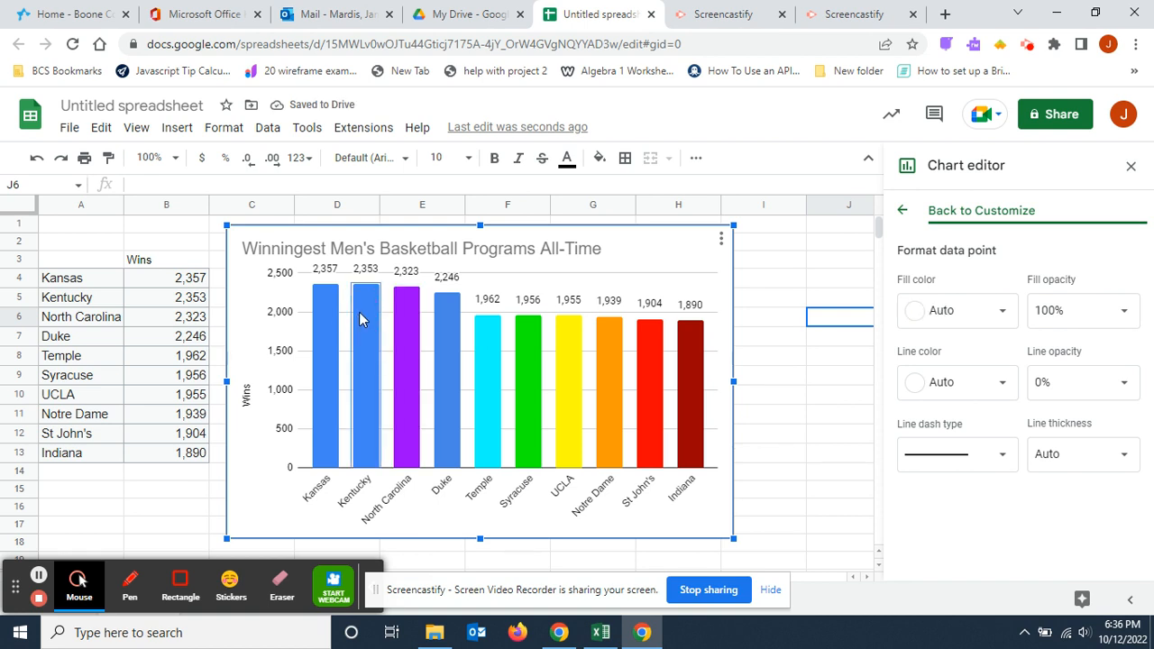